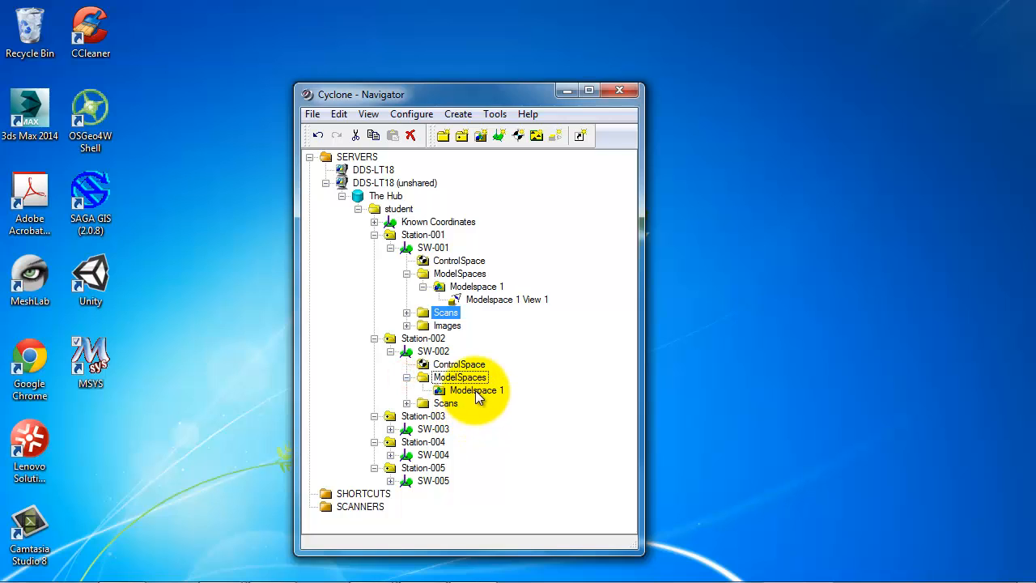
# - Create and open a ModelSpace view of Station-002's Modelspace 1, inspect its point cloud from several angles, and close the view
pyautogui.click(475, 390)
pyautogui.rightClick(475, 390)
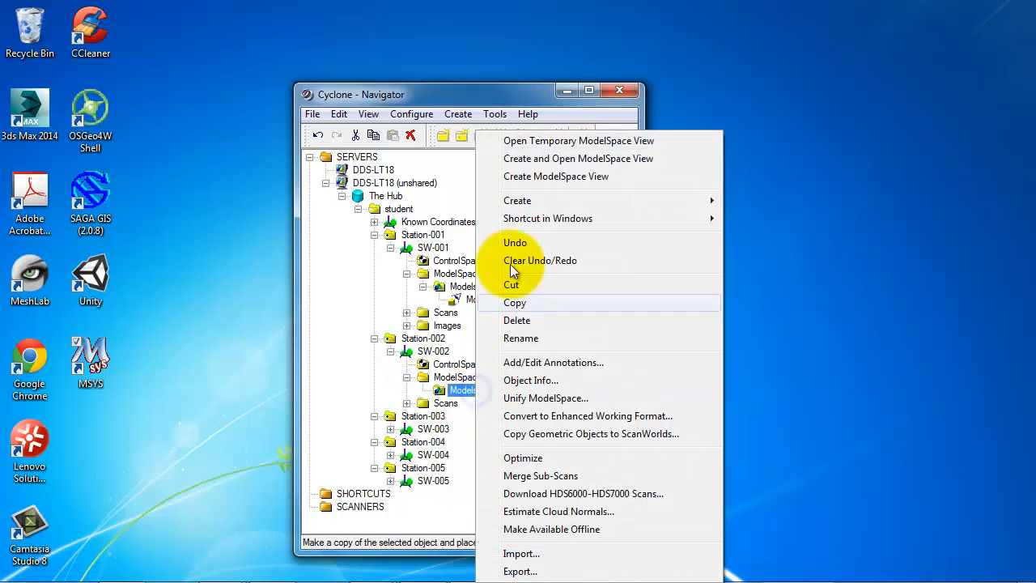
pyautogui.click(573, 159)
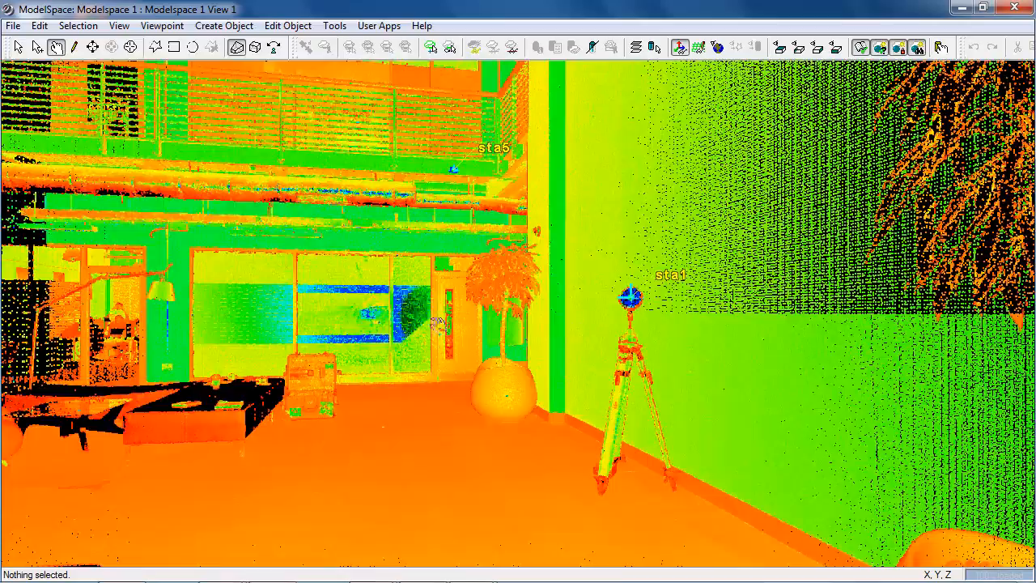
pyautogui.moveTo(348, 338); pyautogui.dragTo(386, 388)
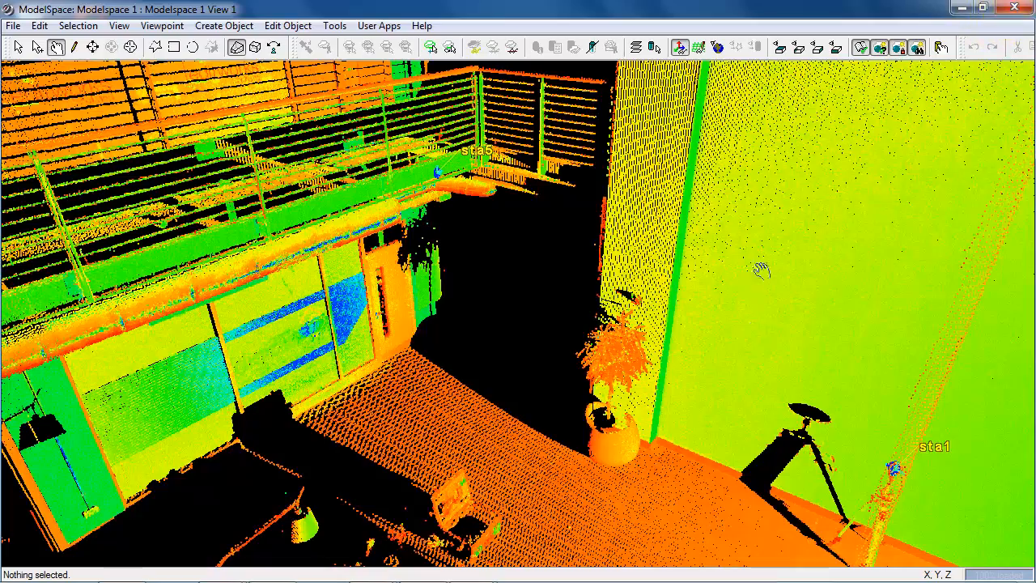
pyautogui.moveTo(789, 252); pyautogui.dragTo(743, 130, button='middle')
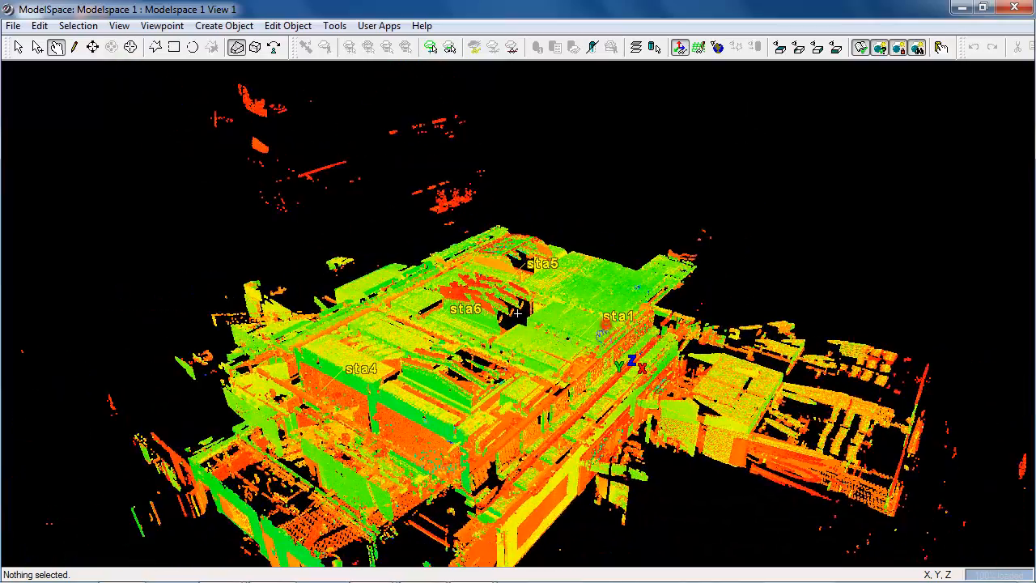
pyautogui.moveTo(602, 332); pyautogui.dragTo(398, 347)
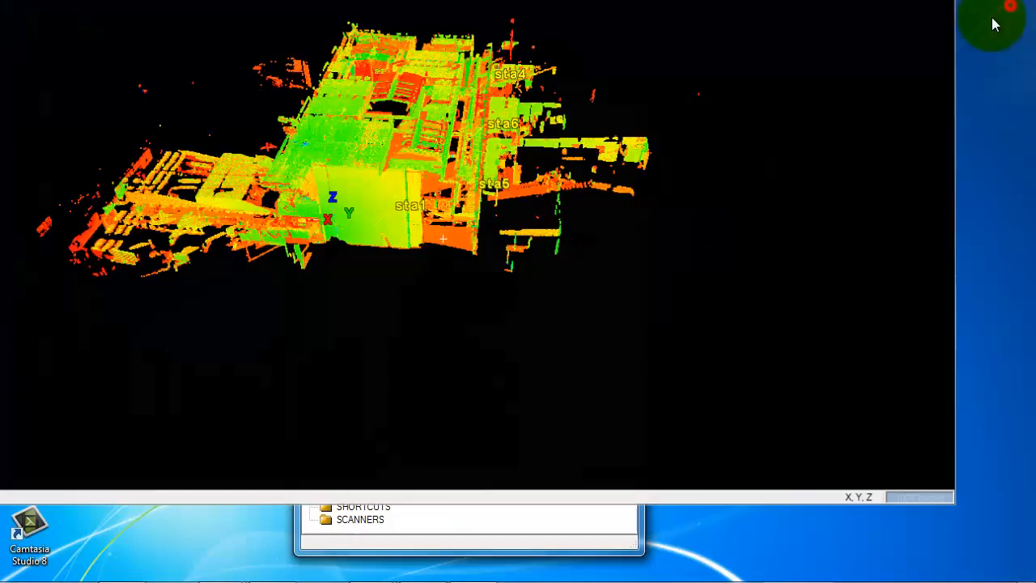
pyautogui.click(1010, 6)
# - Create and open a ModelSpace view of Modelspace 1 under Station-003's SW-003 and inspect its point cloud
pyautogui.click(373, 429)
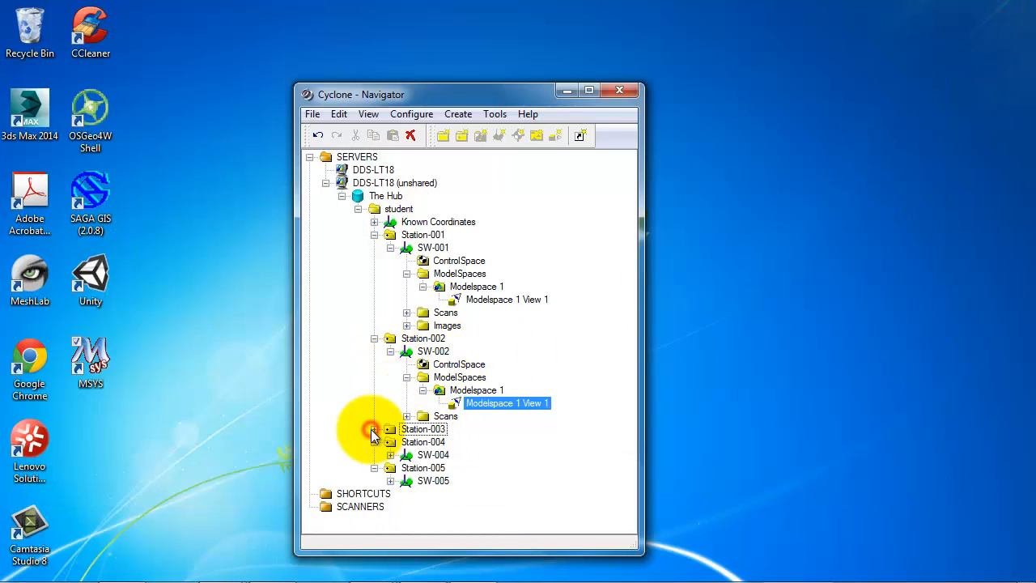
pyautogui.click(374, 429)
pyautogui.click(390, 442)
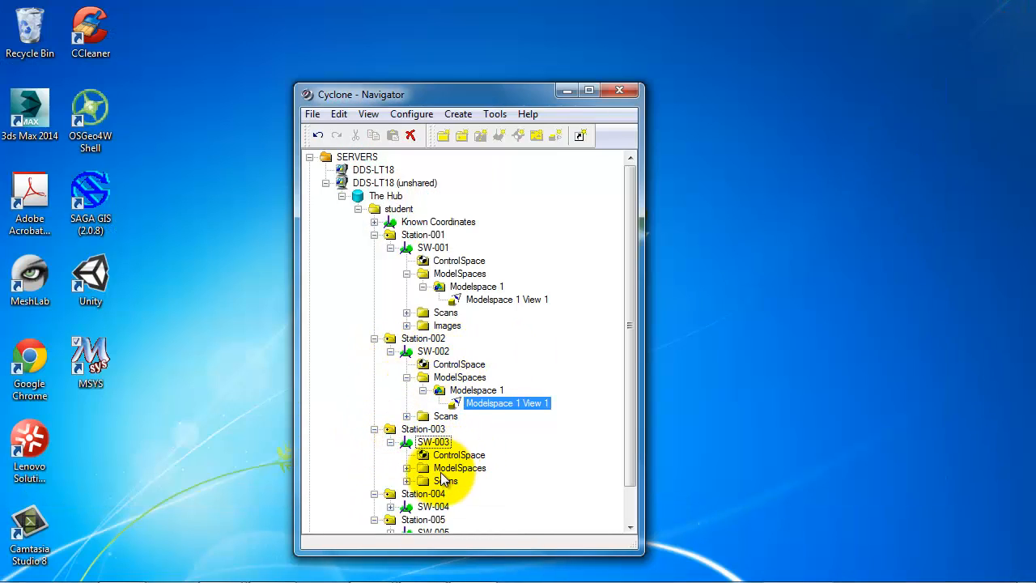
pyautogui.doubleClick(450, 468)
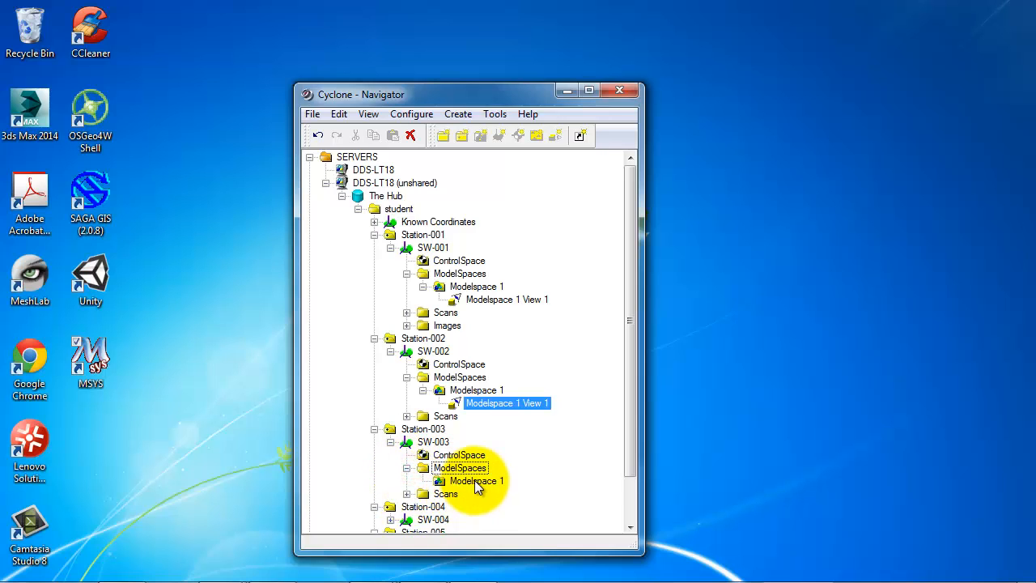
pyautogui.rightClick(476, 482)
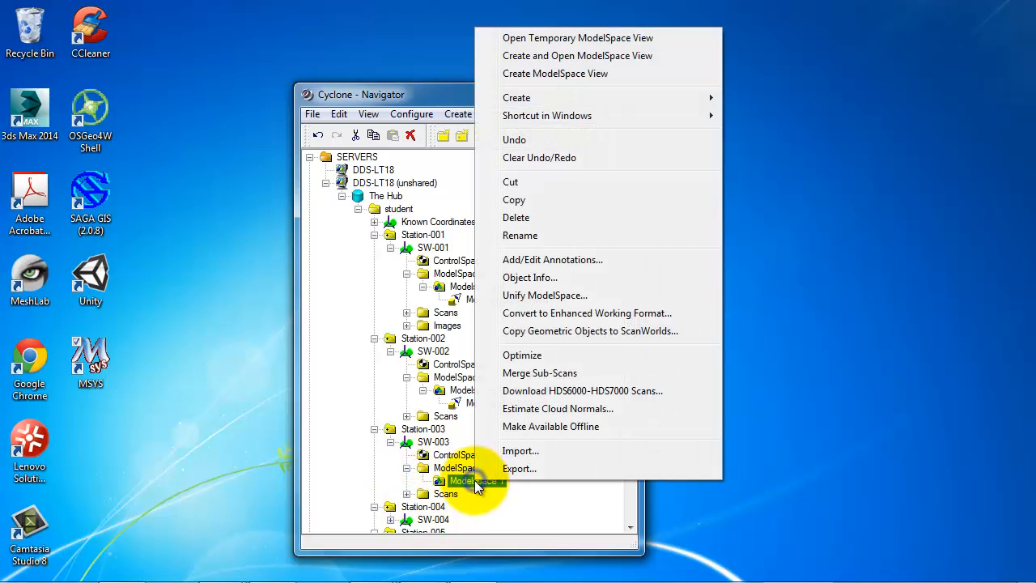
pyautogui.click(627, 56)
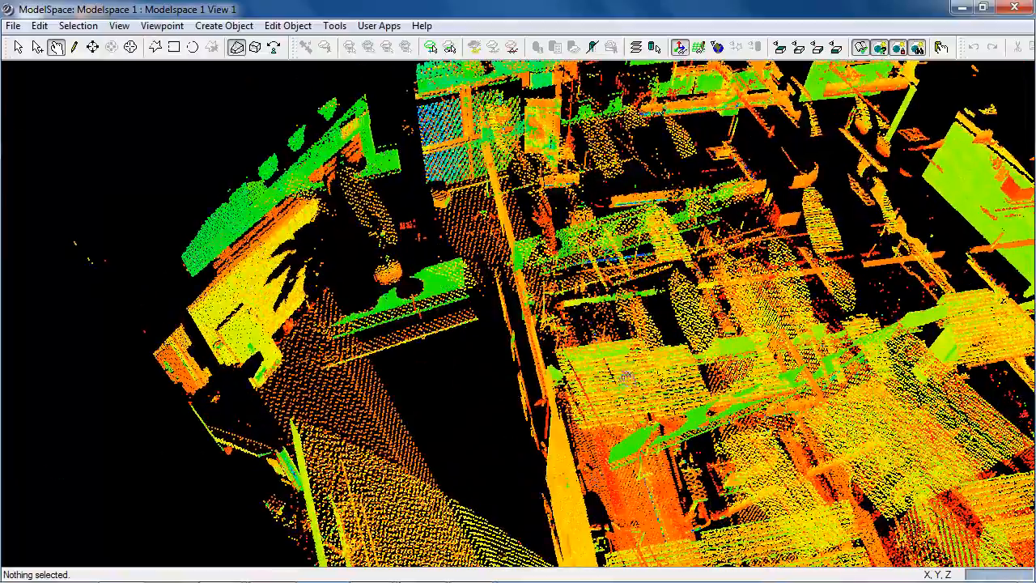
pyautogui.scroll(3, 630, 367)
pyautogui.scroll(-6, 627, 327)
pyautogui.moveTo(627, 326); pyautogui.dragTo(615, 170, button='middle')
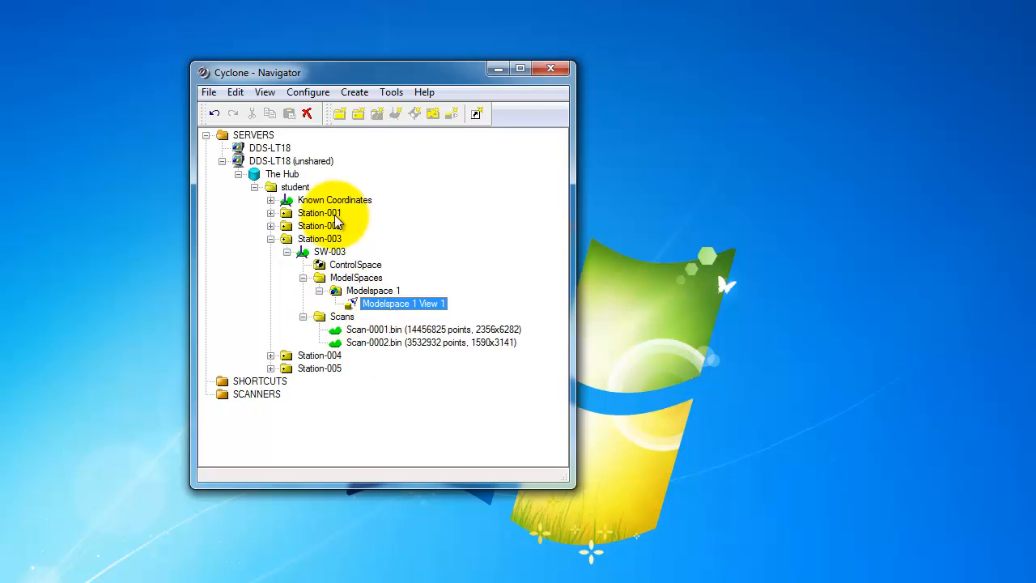
# - Create a new station in the student project and name it "Station-003 1"
pyautogui.rightClick(297, 188)
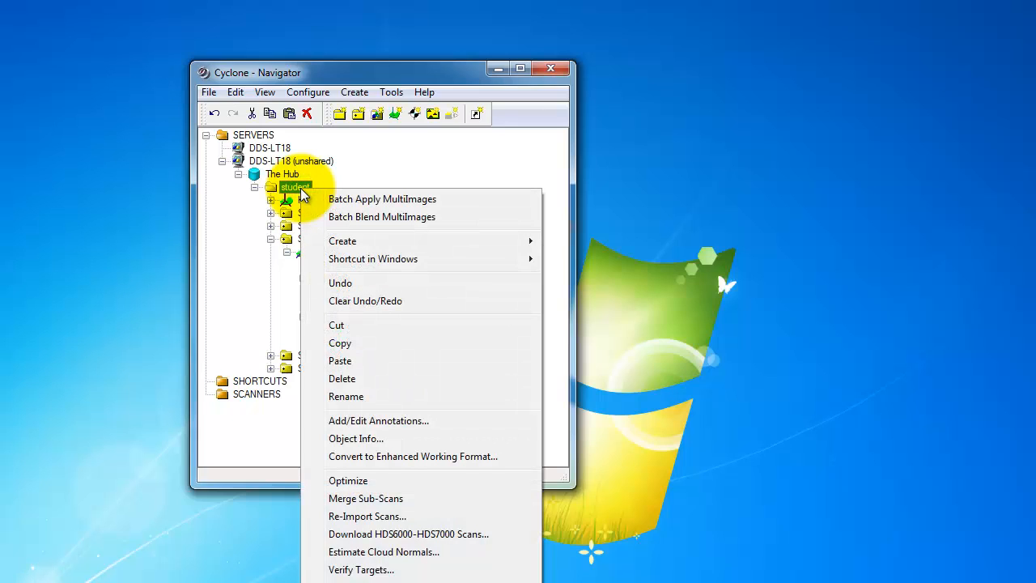
pyautogui.moveTo(481, 242)
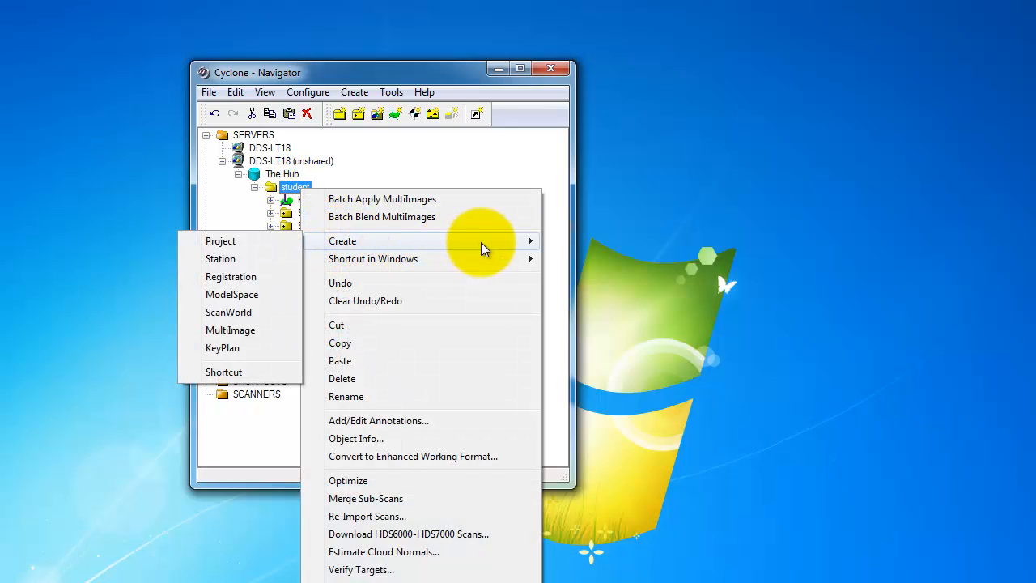
pyautogui.click(227, 259)
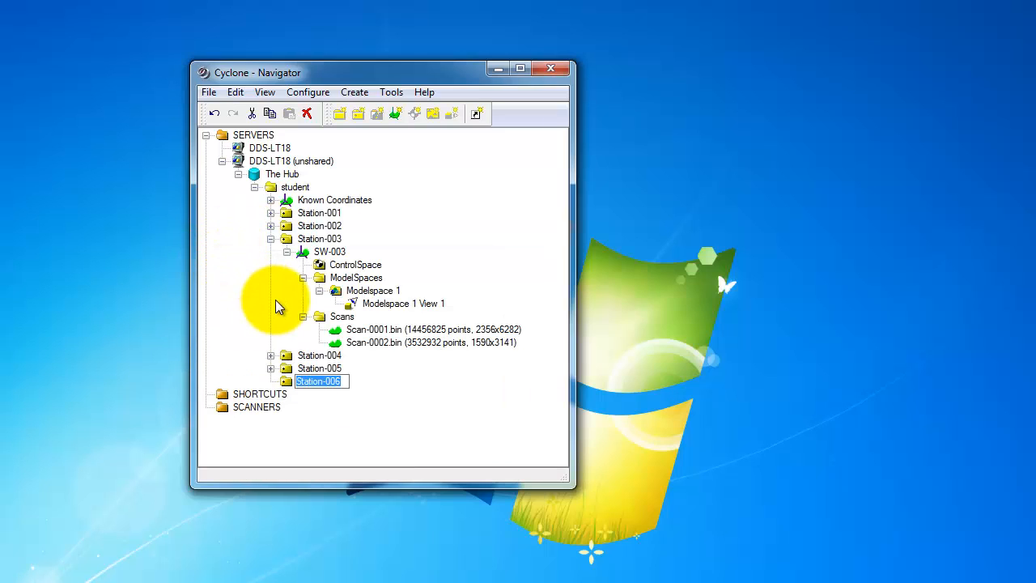
pyautogui.press('End')
pyautogui.press('BackSpace')
pyautogui.write('3 1')
pyautogui.press('Return')
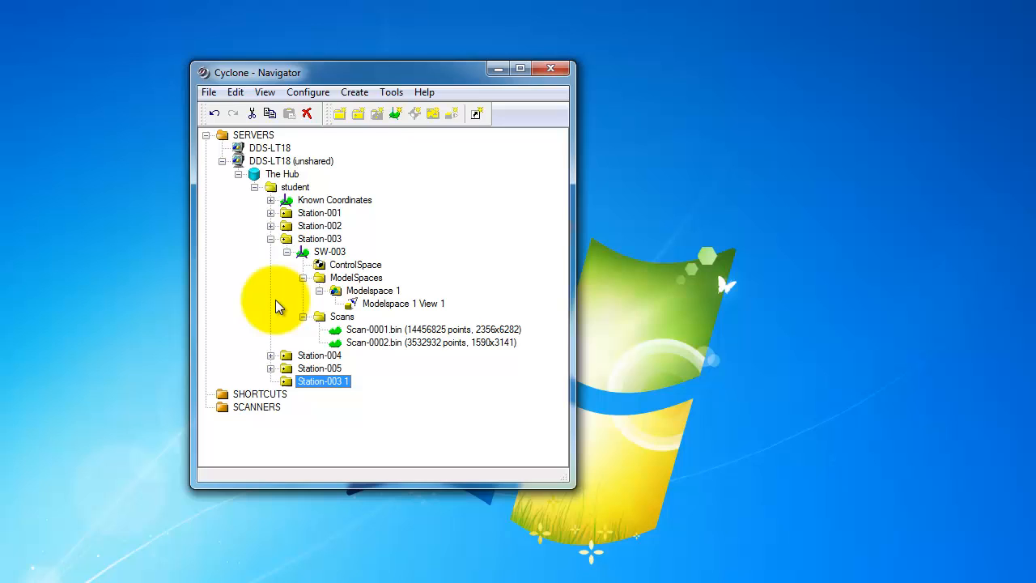
# - Create another station in the student project with the name "Station-003 2"
pyautogui.rightClick(305, 245)
pyautogui.moveTo(341, 292)
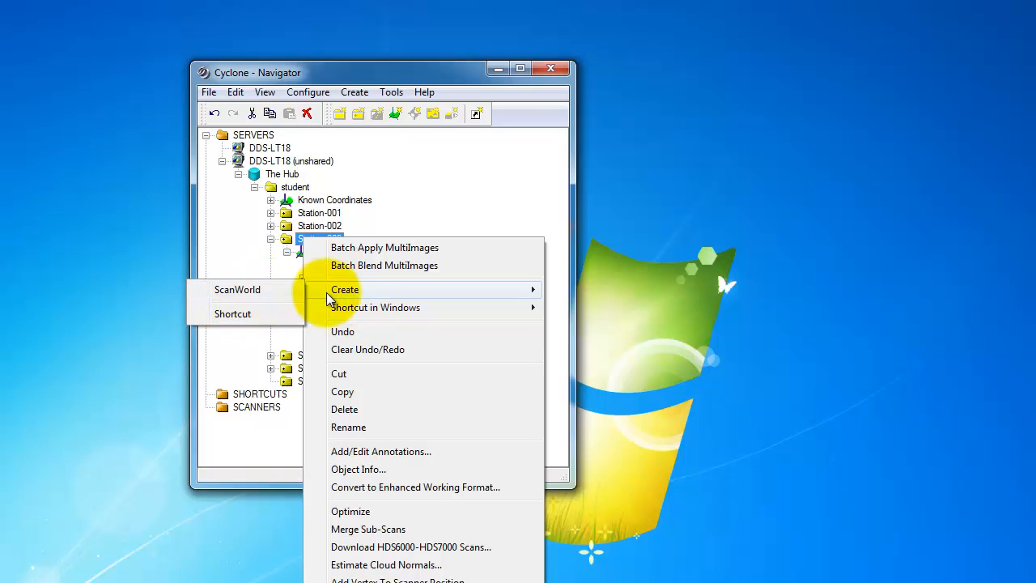
pyautogui.click(297, 188)
pyautogui.rightClick(297, 188)
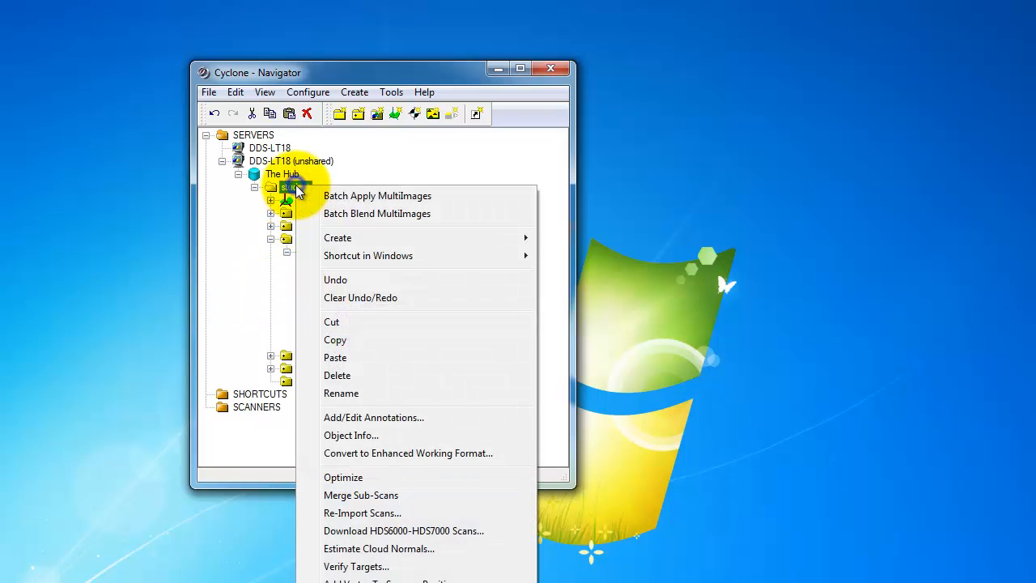
pyautogui.moveTo(348, 239)
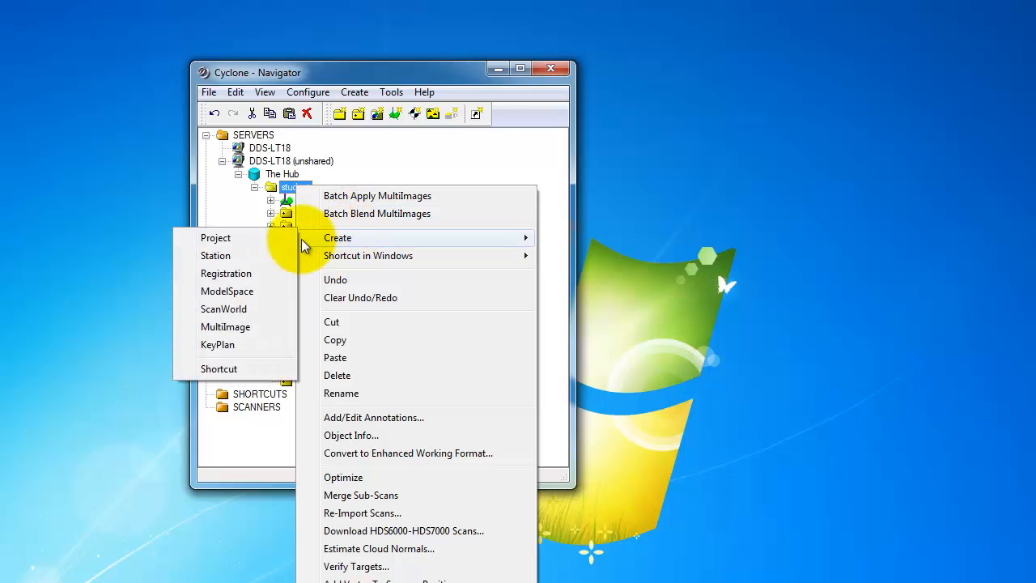
pyautogui.click(261, 254)
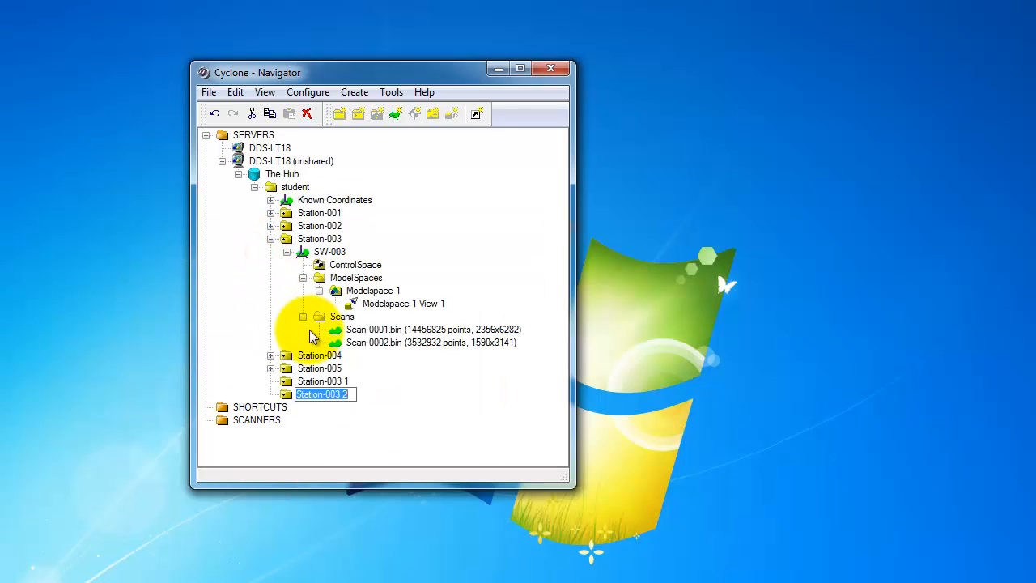
pyautogui.press('Right')
pyautogui.press('Return')
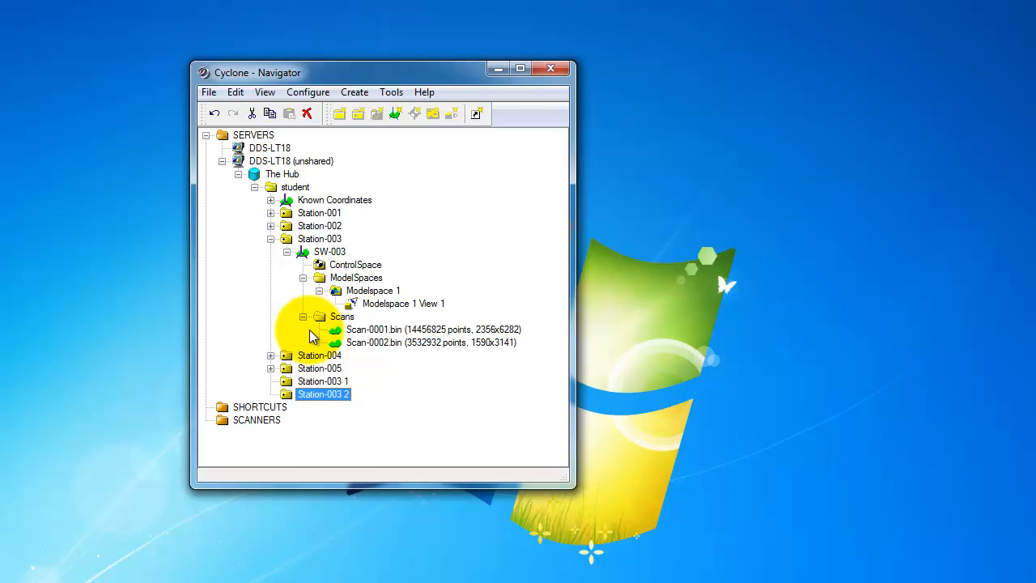
# - Create a ScanWorld with its default name inside Station-003 1
pyautogui.click(310, 378)
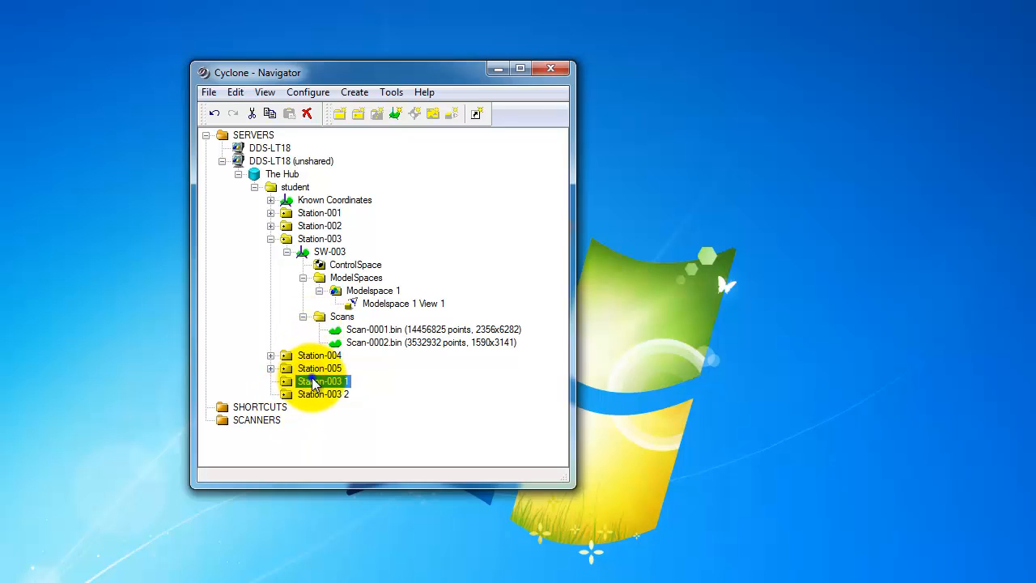
pyautogui.rightClick(311, 377)
pyautogui.moveTo(377, 433)
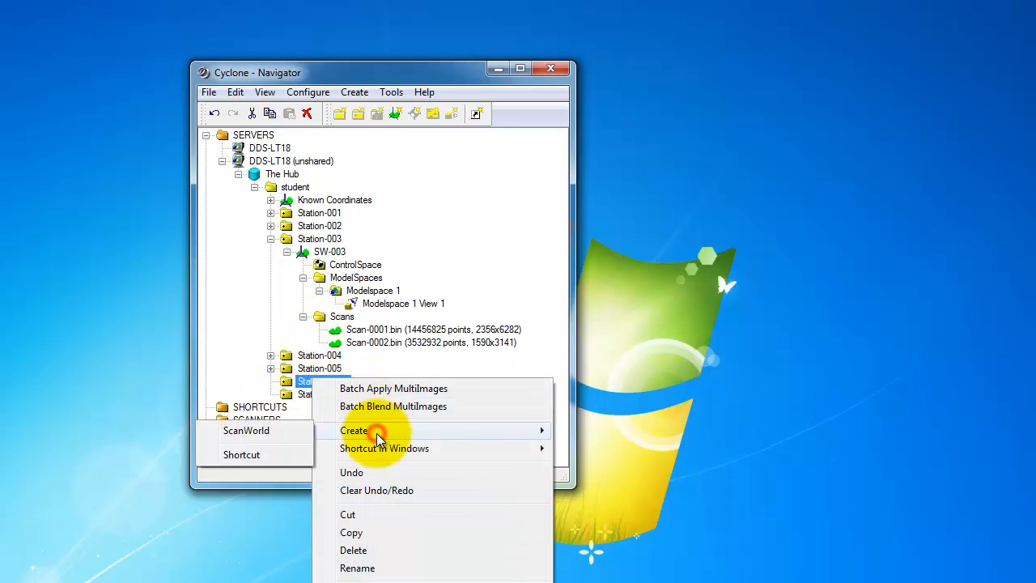
pyautogui.click(296, 430)
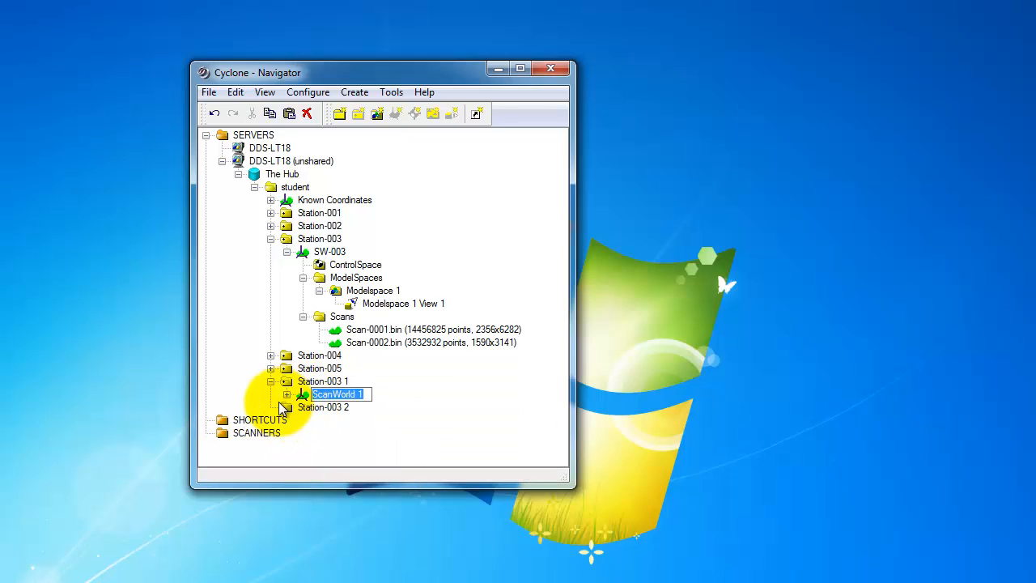
# - Create a ScanWorld with its default name inside Station-003 2
pyautogui.click(309, 407)
pyautogui.rightClick(308, 407)
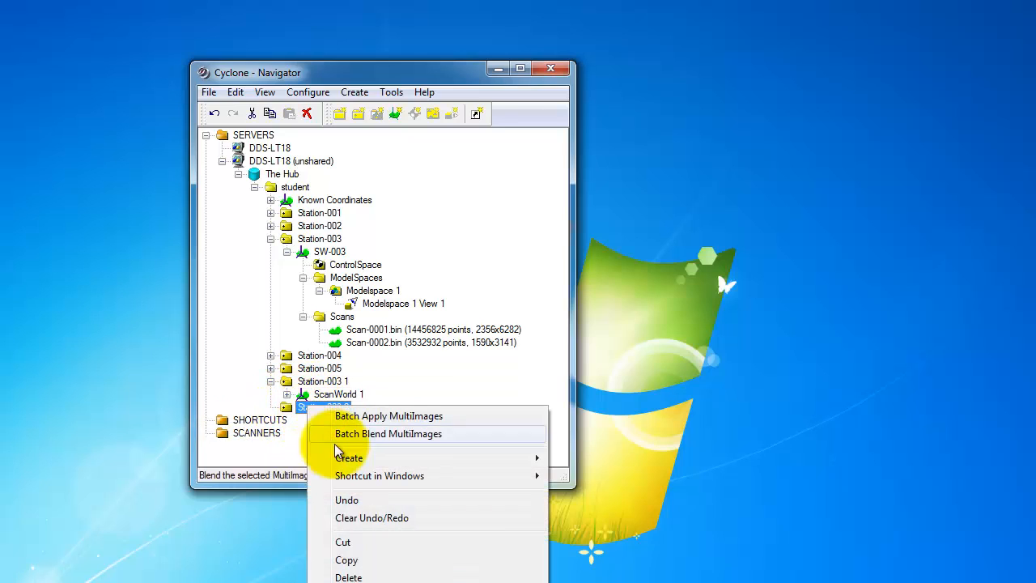
pyautogui.moveTo(340, 458)
pyautogui.click(268, 456)
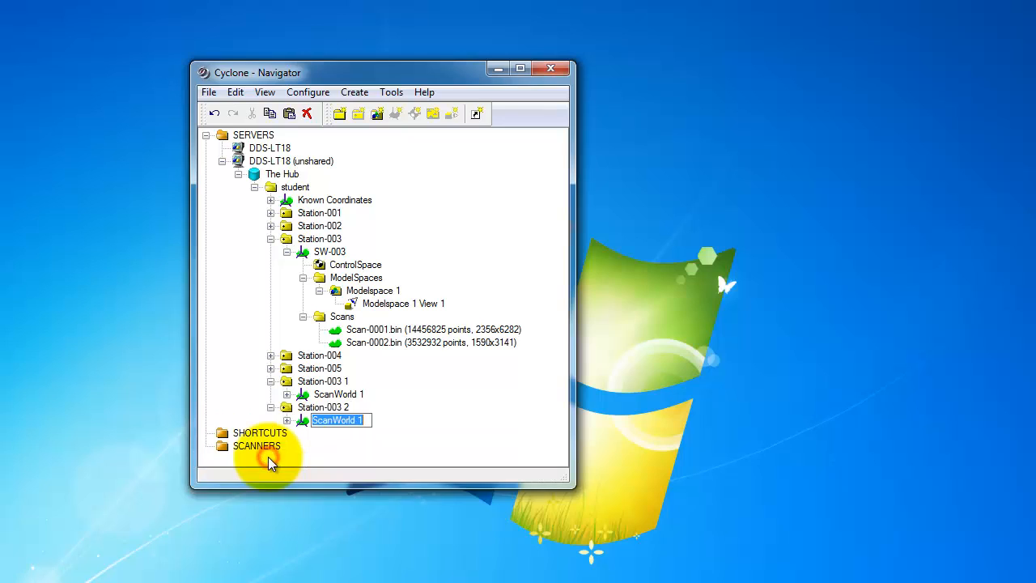
# - Copy Scan-0001.bin from SW-003 into the Scans folder of the ScanWorld in Station-003 1
pyautogui.click(286, 395)
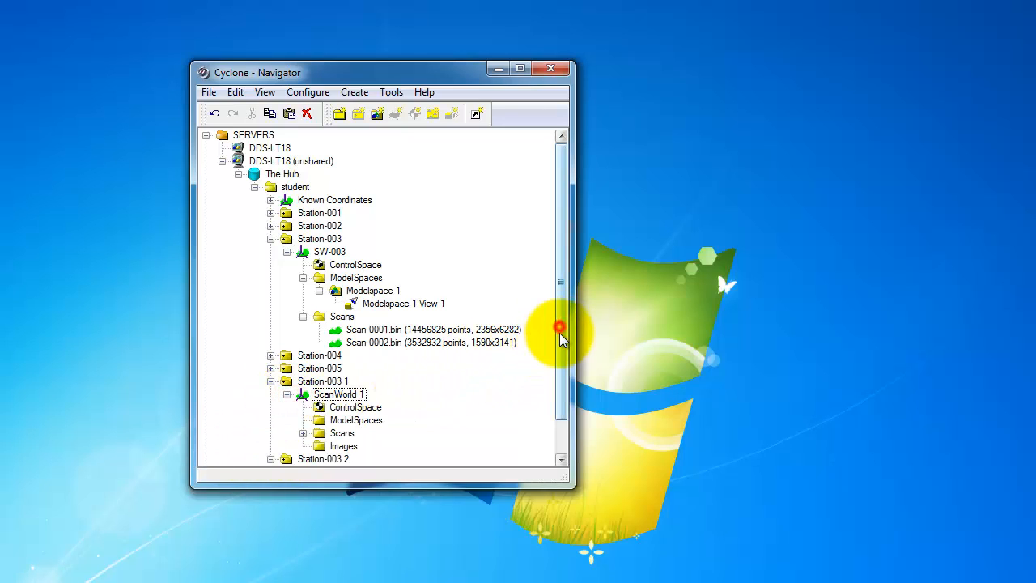
pyautogui.moveTo(560, 324); pyautogui.dragTo(559, 358)
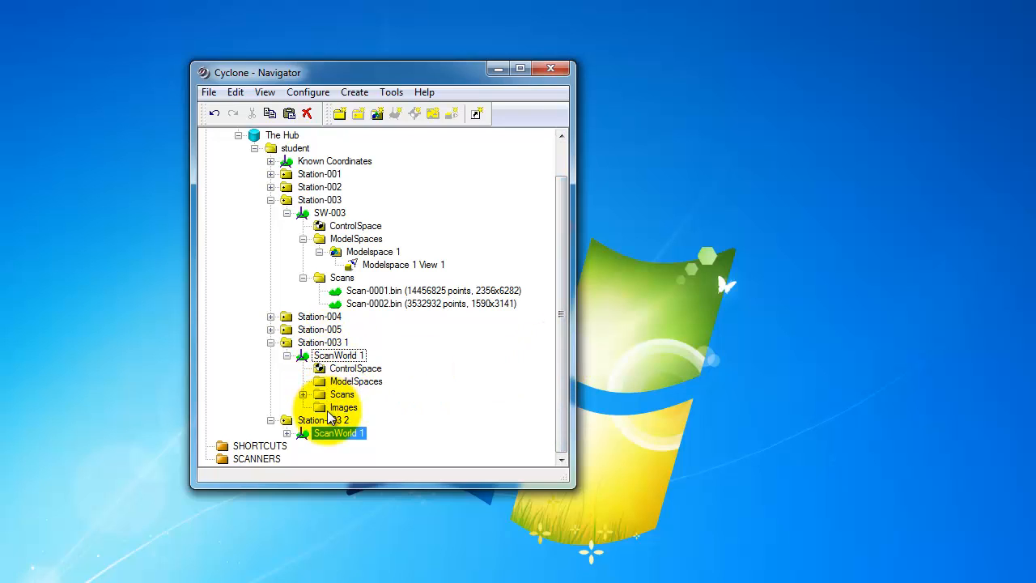
pyautogui.rightClick(392, 297)
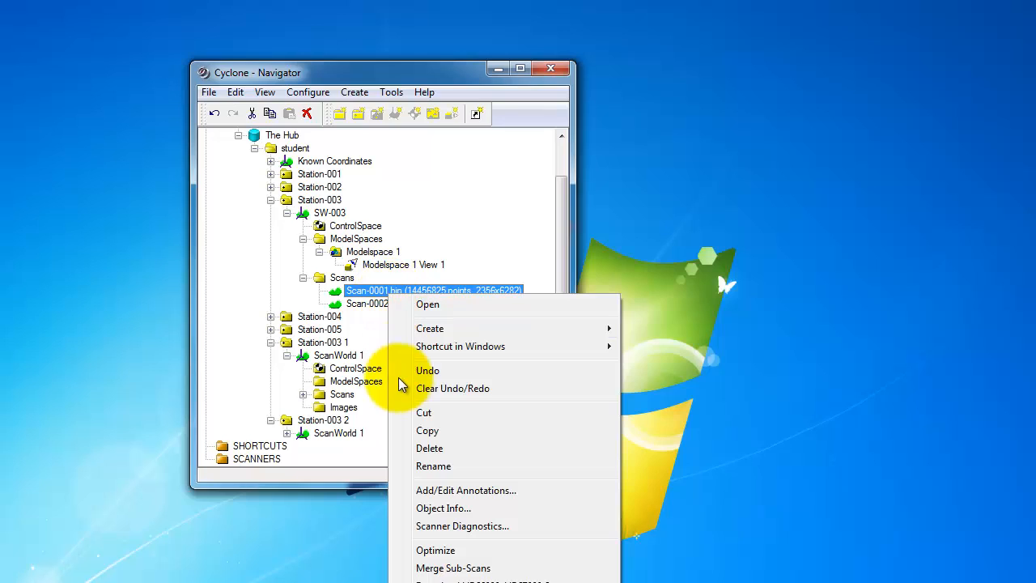
pyautogui.click(427, 430)
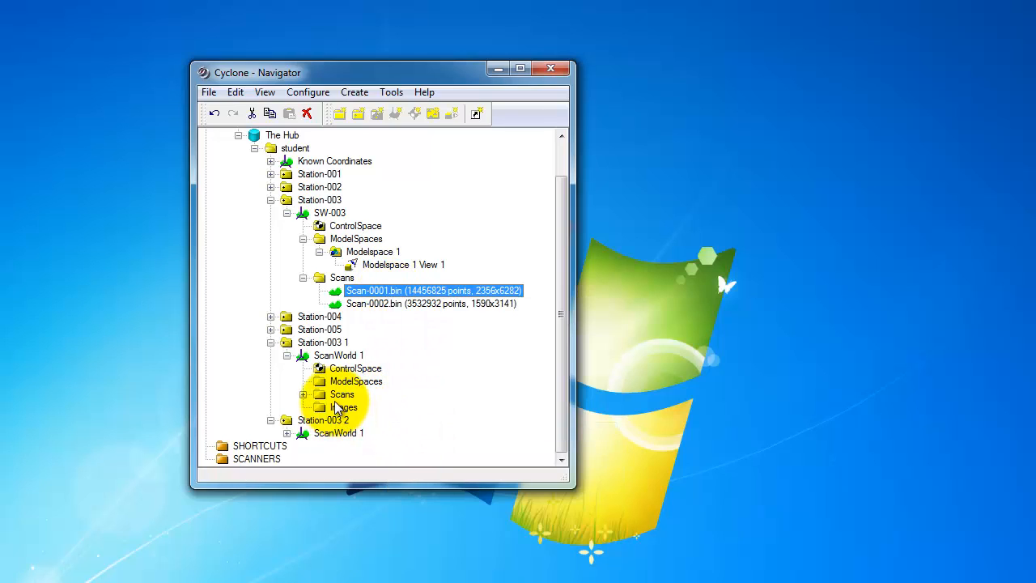
pyautogui.click(303, 394)
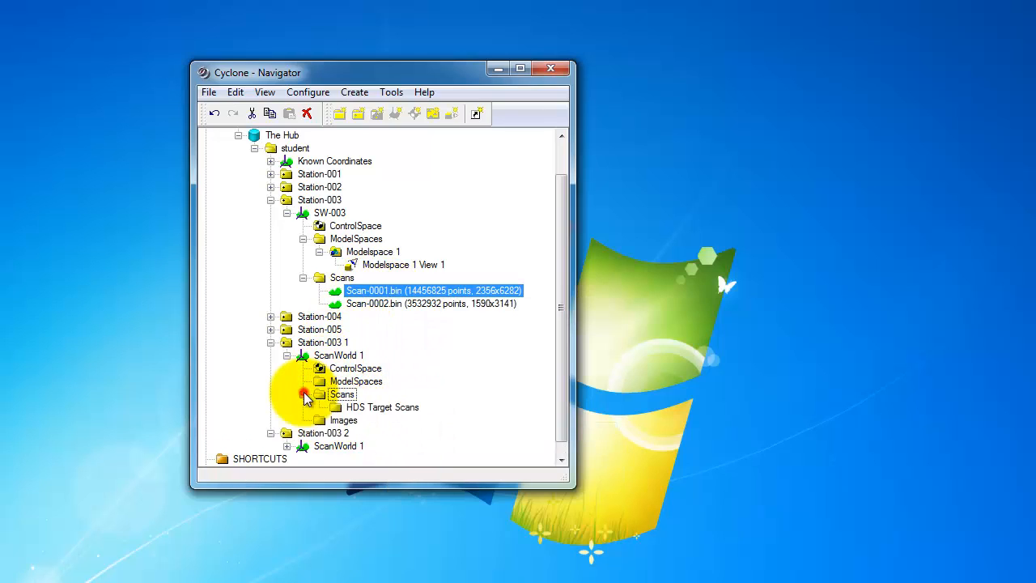
pyautogui.click(333, 396)
pyautogui.rightClick(333, 397)
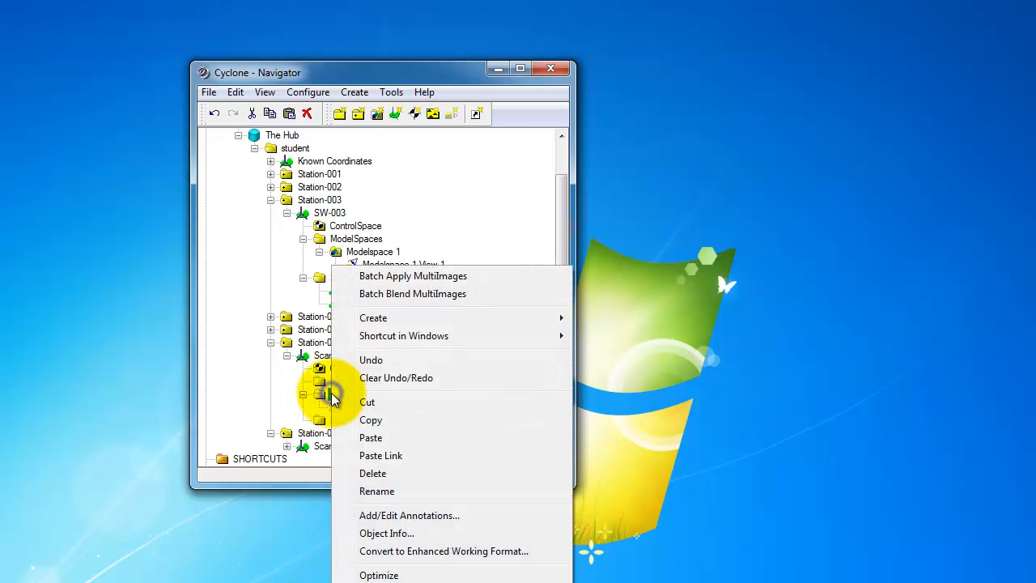
pyautogui.click(369, 437)
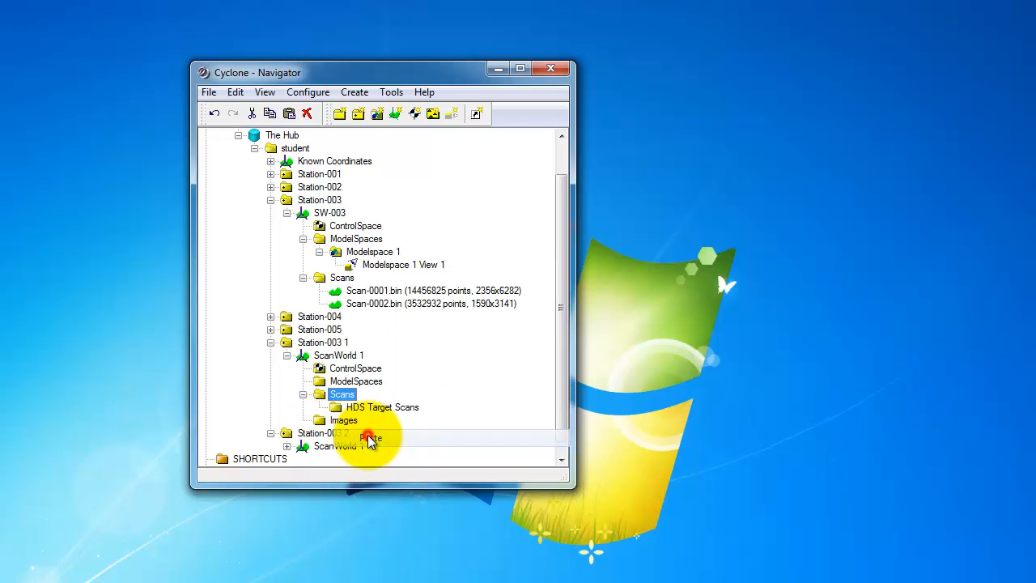
# - Copy Scan-0002.bin from SW-003 into the Scans folder of the ScanWorld in Station-003 2
pyautogui.click(370, 305)
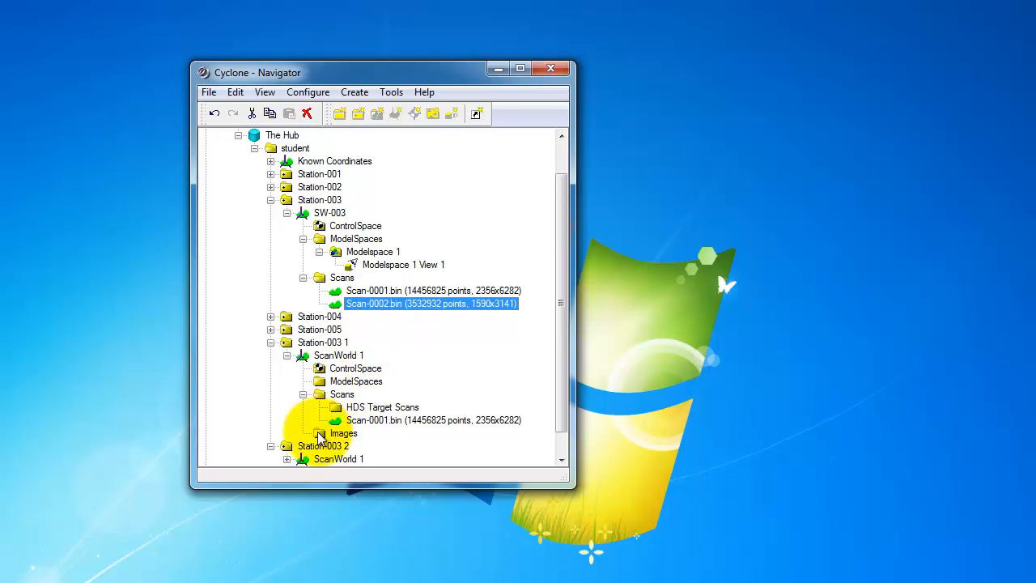
pyautogui.moveTo(566, 348); pyautogui.dragTo(566, 370)
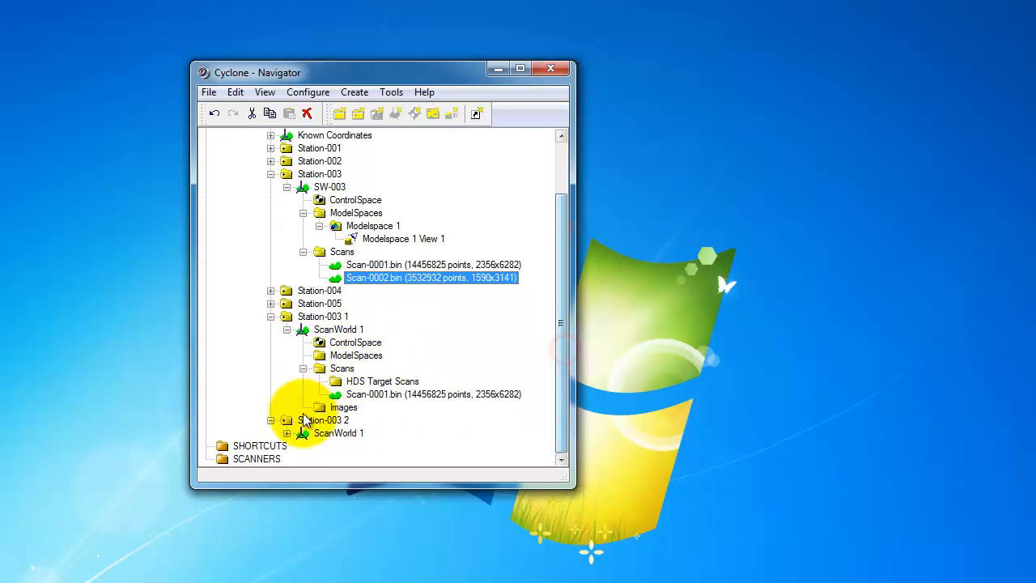
pyautogui.click(286, 433)
pyautogui.click(324, 446)
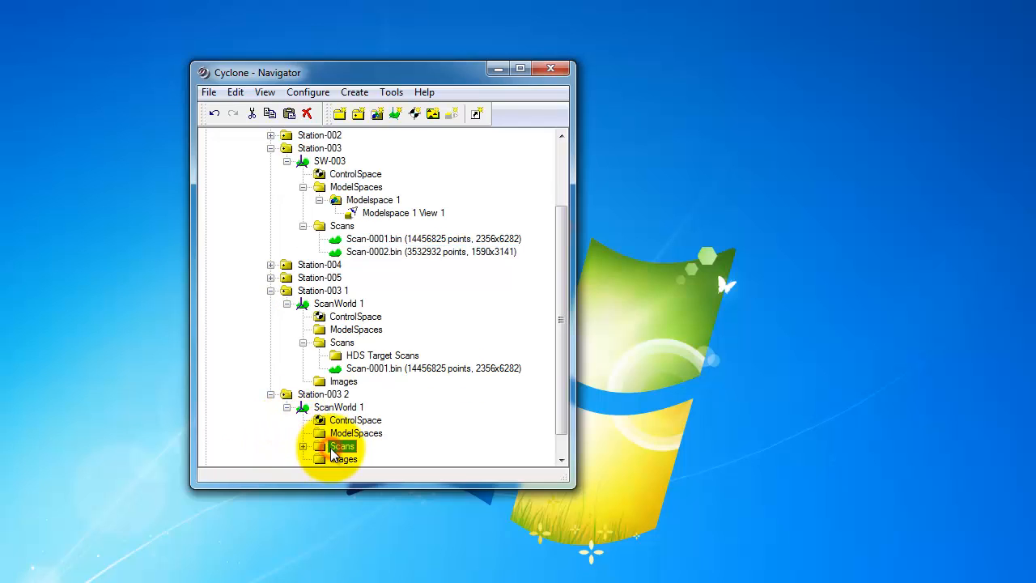
pyautogui.click(303, 446)
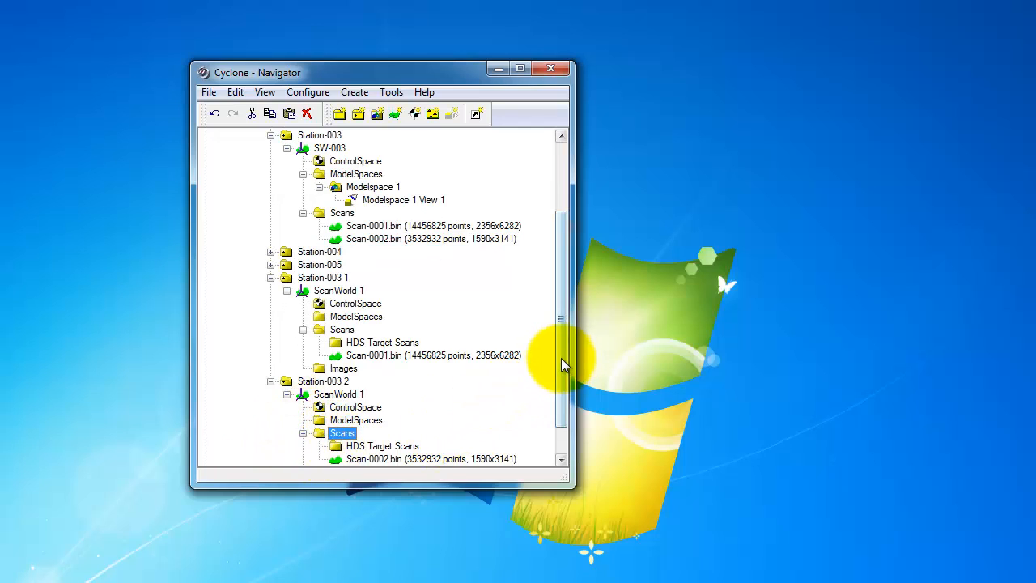
# - Create a ModelSpace with its default name in the ModelSpaces folder of Station-003 1's ScanWorld
pyautogui.moveTo(561, 357); pyautogui.dragTo(559, 382)
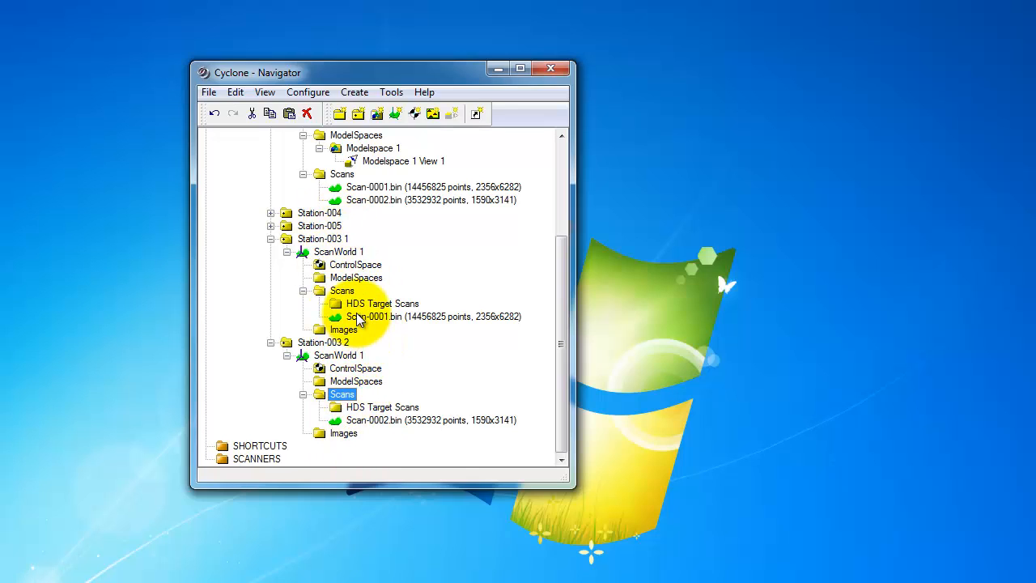
pyautogui.click(344, 278)
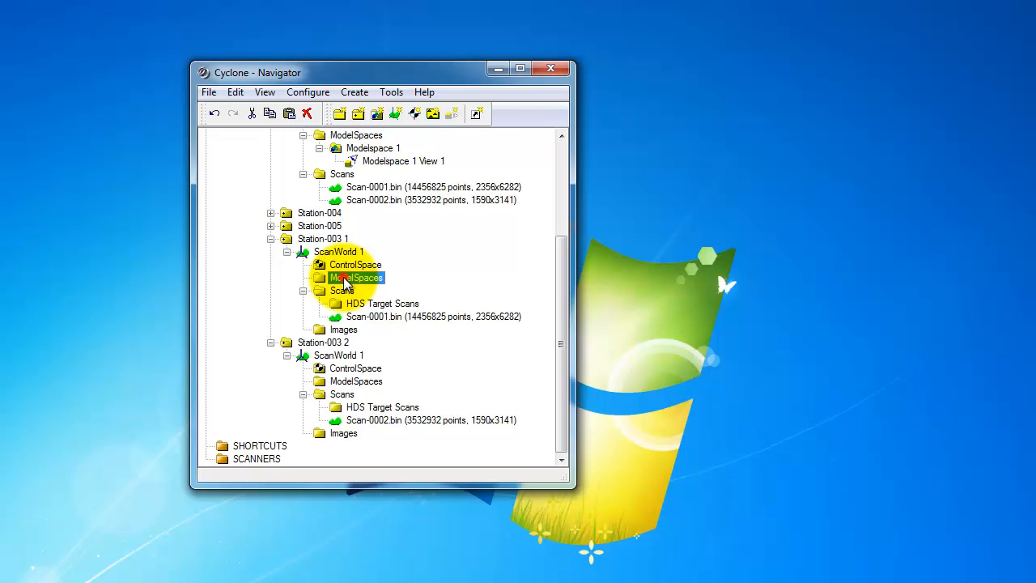
pyautogui.rightClick(344, 280)
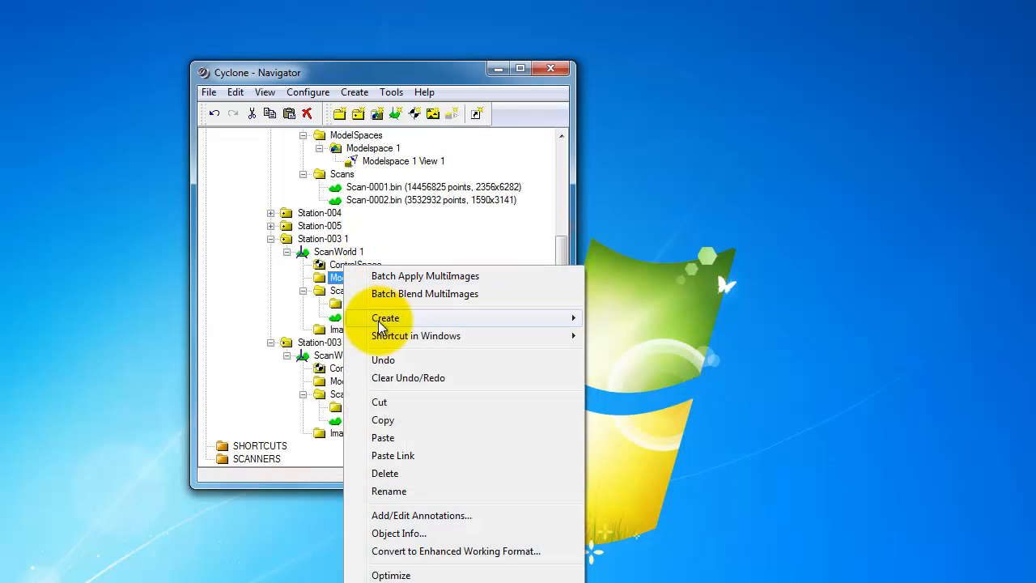
pyautogui.moveTo(381, 318)
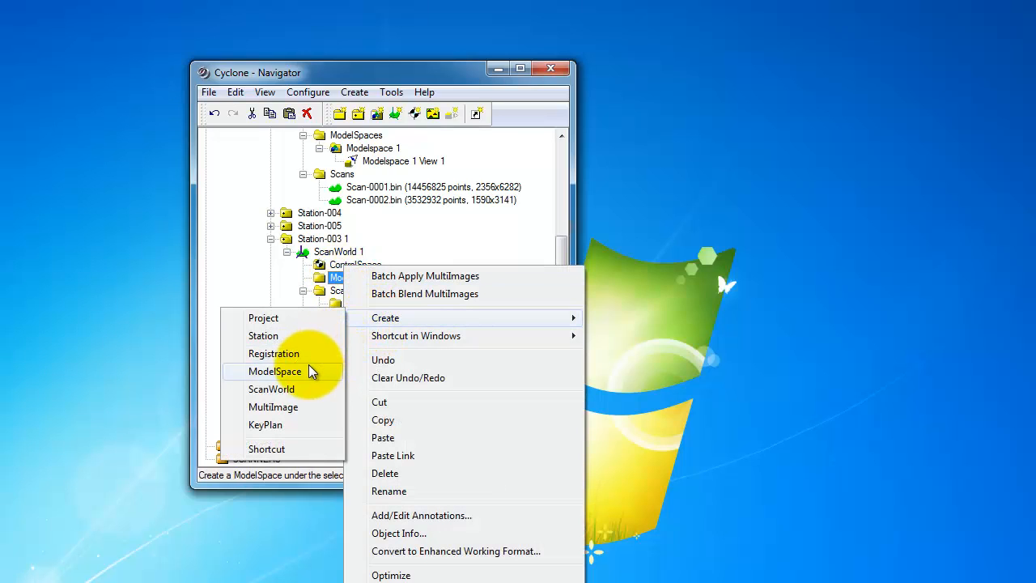
pyautogui.click(273, 371)
pyautogui.click(336, 296)
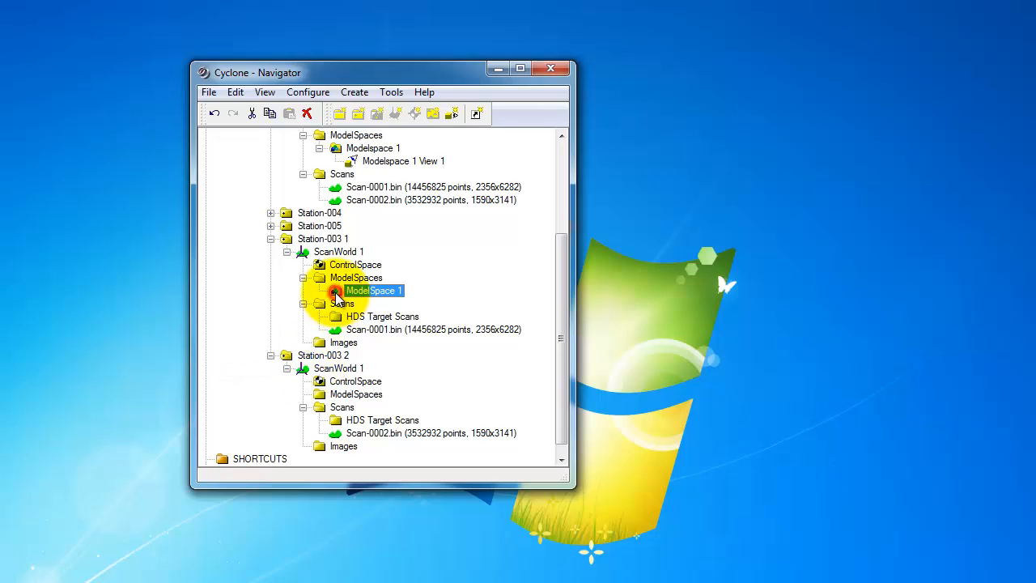
# - Create a ModelSpace with its default name in the ModelSpaces folder of Station-003 2's ScanWorld
pyautogui.click(325, 392)
pyautogui.rightClick(323, 391)
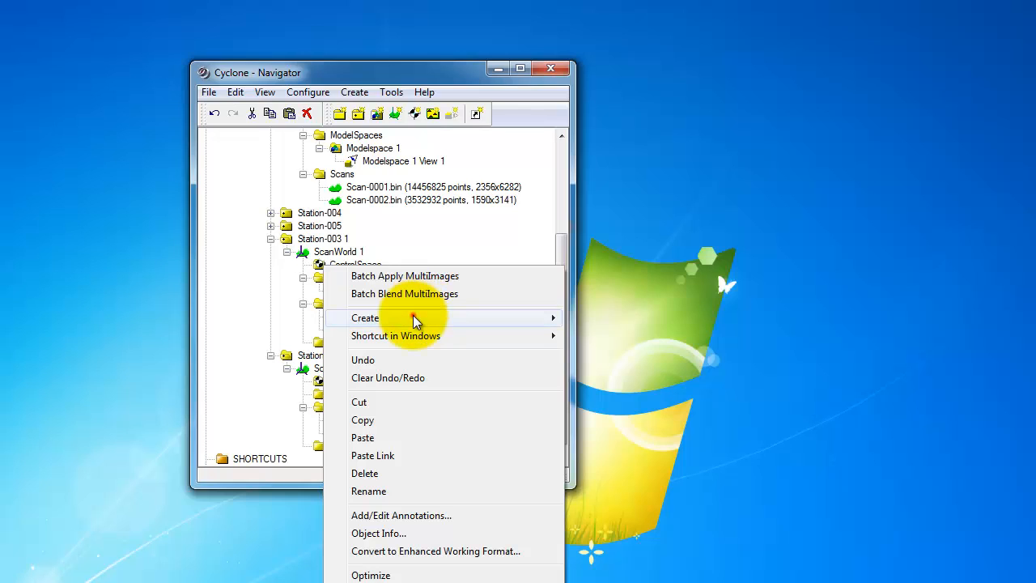
pyautogui.moveTo(354, 317)
pyautogui.click(287, 374)
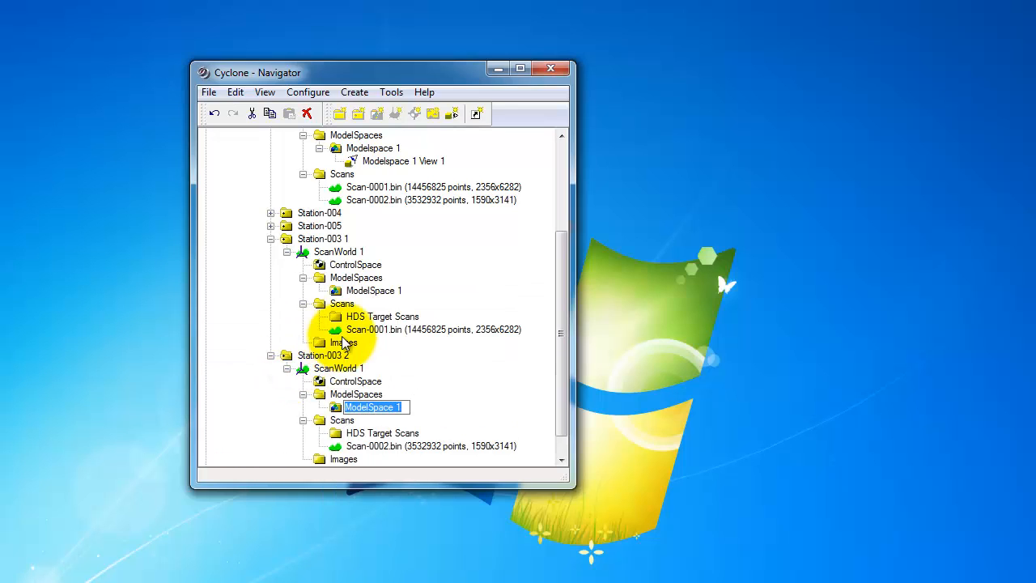
# - Create and open a ModelSpace view for the ModelSpace in Station-003 1
pyautogui.click(372, 291)
pyautogui.rightClick(378, 295)
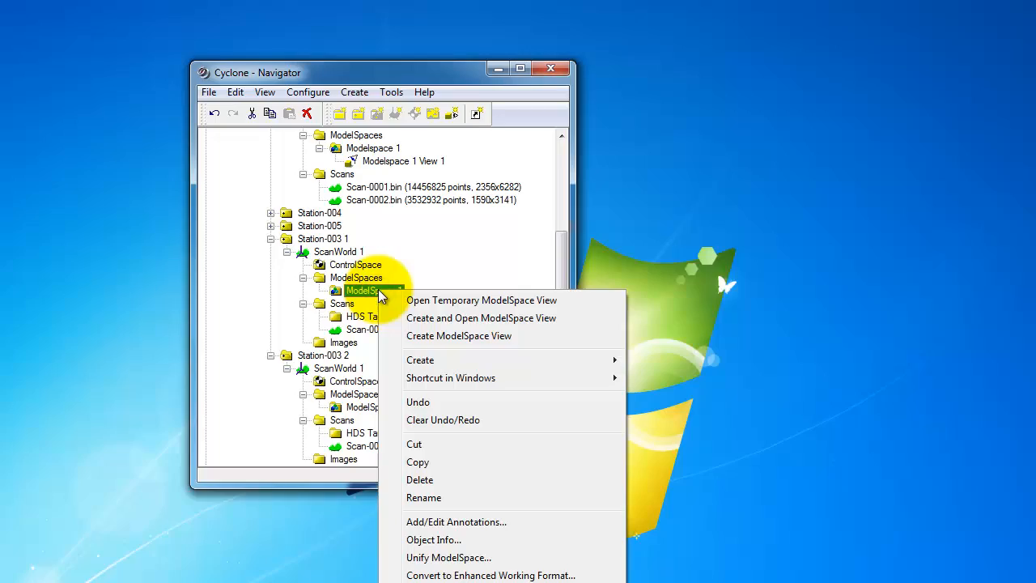
pyautogui.click(414, 319)
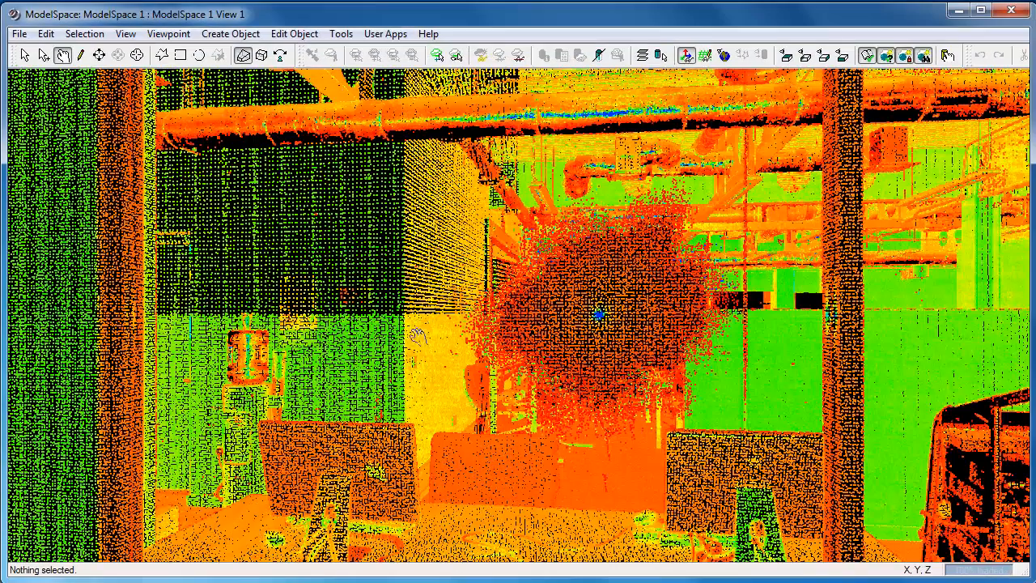
# - Examine the full extent of Station-003 1's point cloud from the side and from above, and close the view
pyautogui.scroll(1, 492, 422)
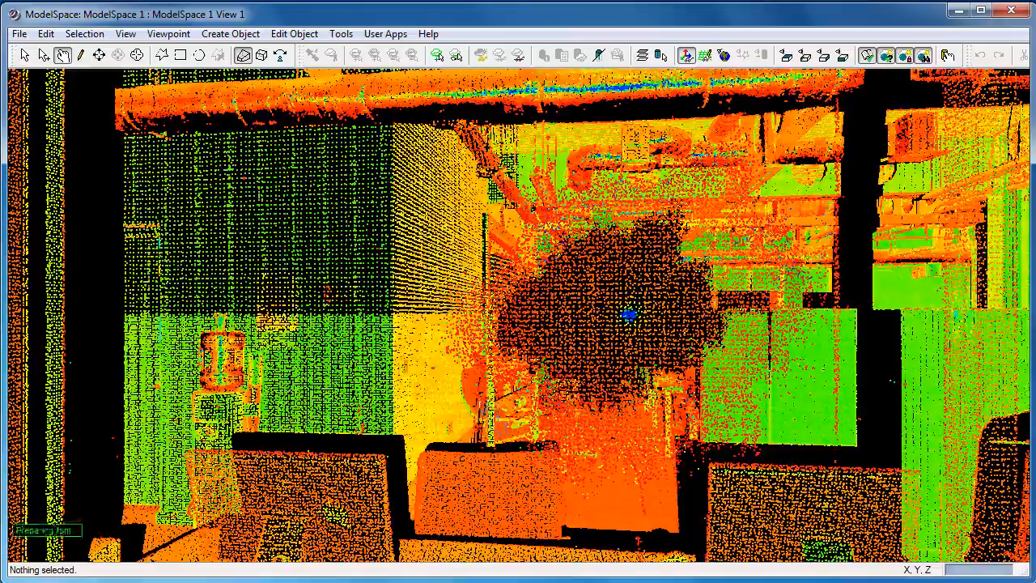
pyautogui.scroll(-6, 492, 422)
pyautogui.moveTo(443, 305); pyautogui.dragTo(429, 269, button='middle')
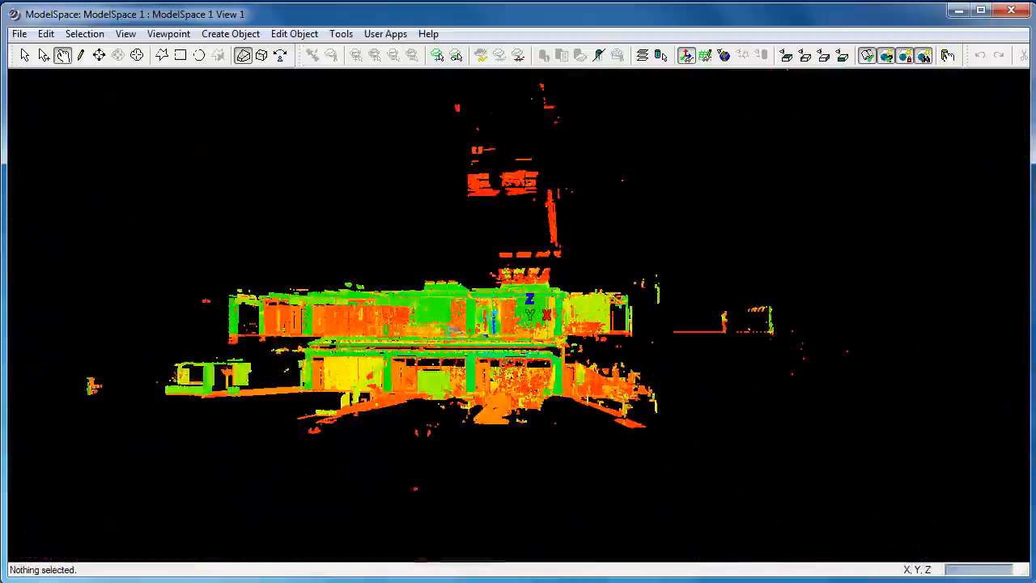
pyautogui.moveTo(453, 305); pyautogui.dragTo(299, 401)
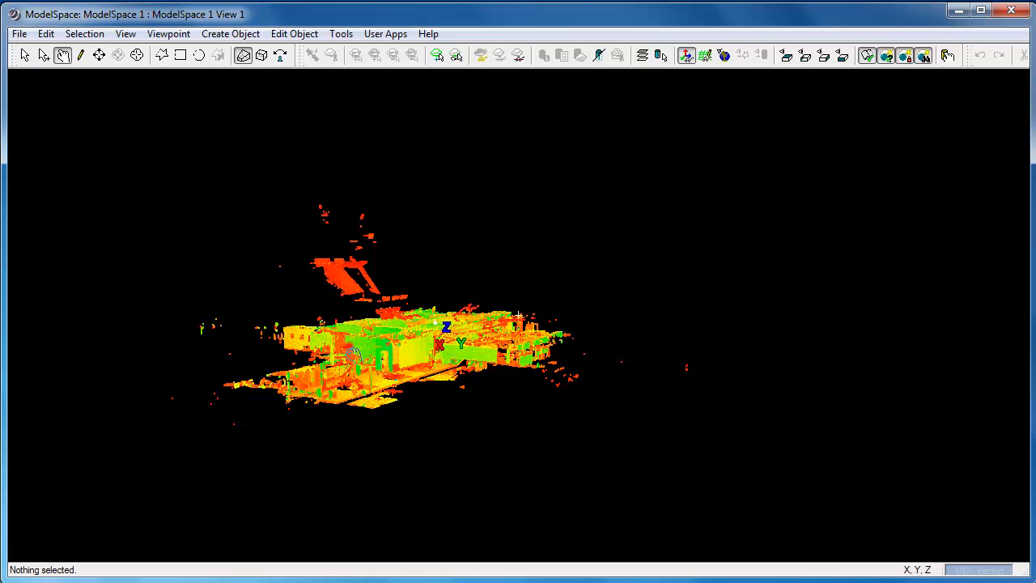
pyautogui.moveTo(368, 317); pyautogui.dragTo(541, 303)
pyautogui.moveTo(476, 434); pyautogui.dragTo(479, 395)
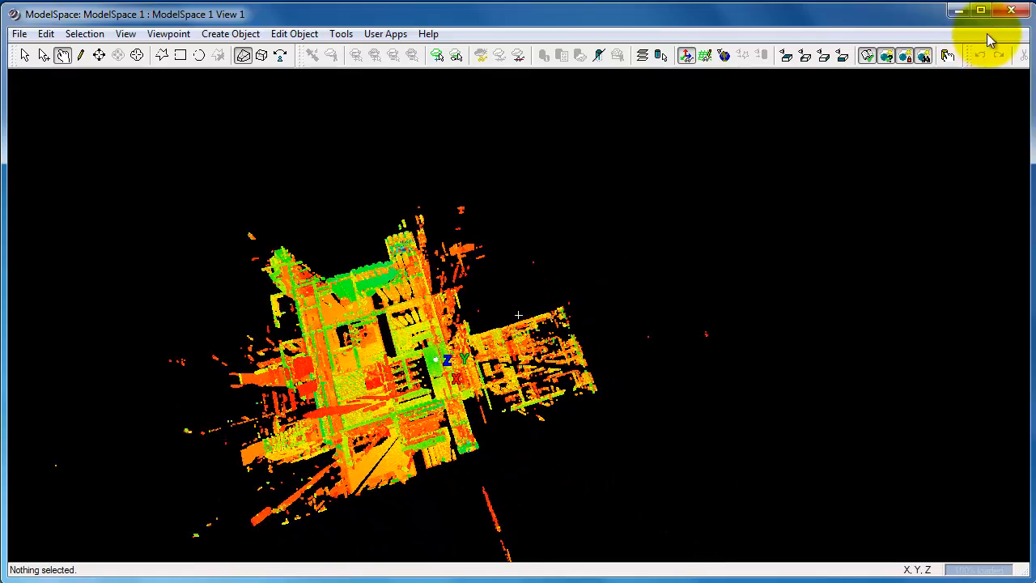
pyautogui.click(1011, 10)
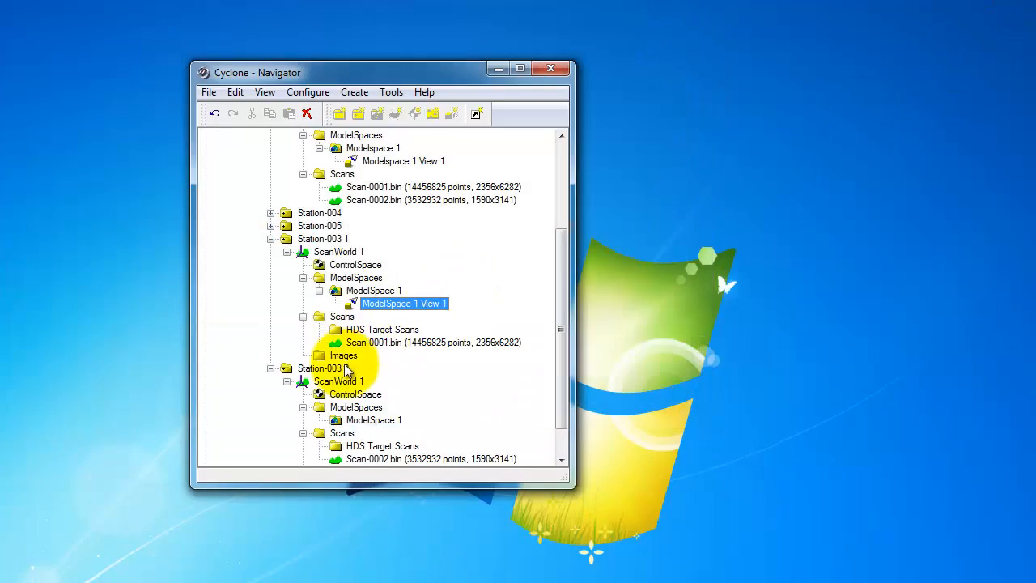
# - Create and open a ModelSpace view for the ModelSpace in Station-003 2
pyautogui.moveTo(561, 336); pyautogui.dragTo(546, 387)
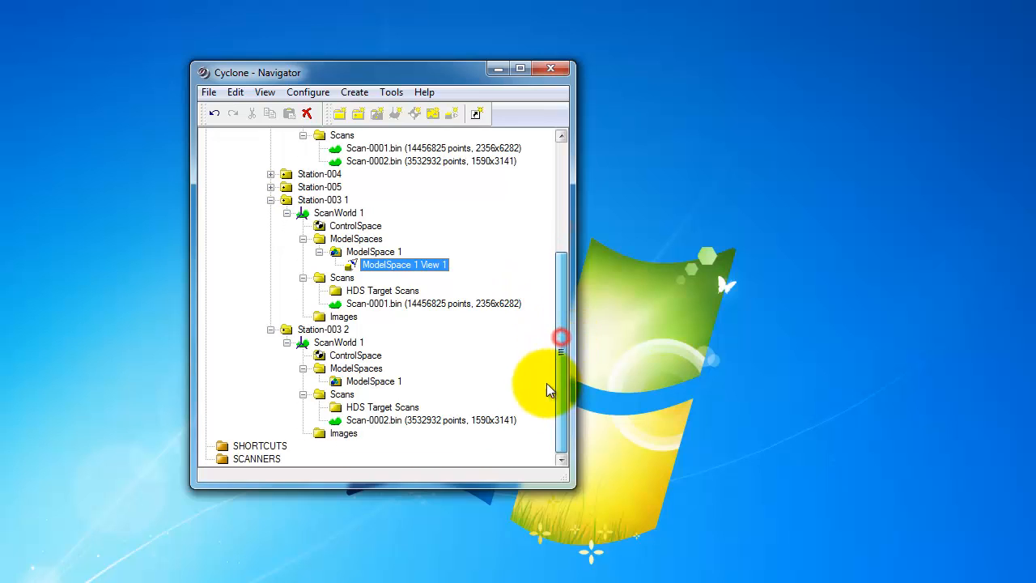
pyautogui.click(379, 381)
pyautogui.rightClick(383, 381)
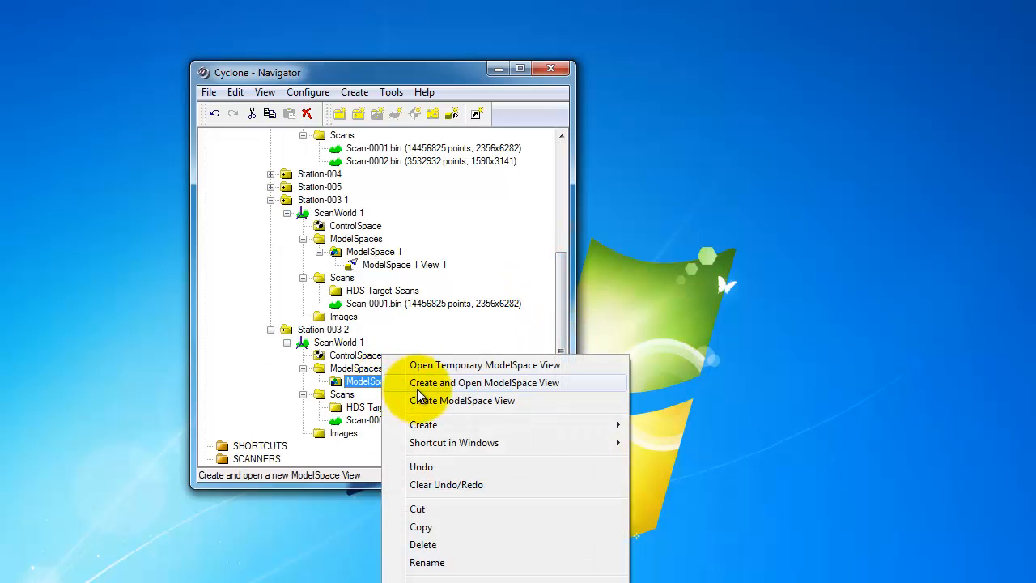
pyautogui.click(417, 386)
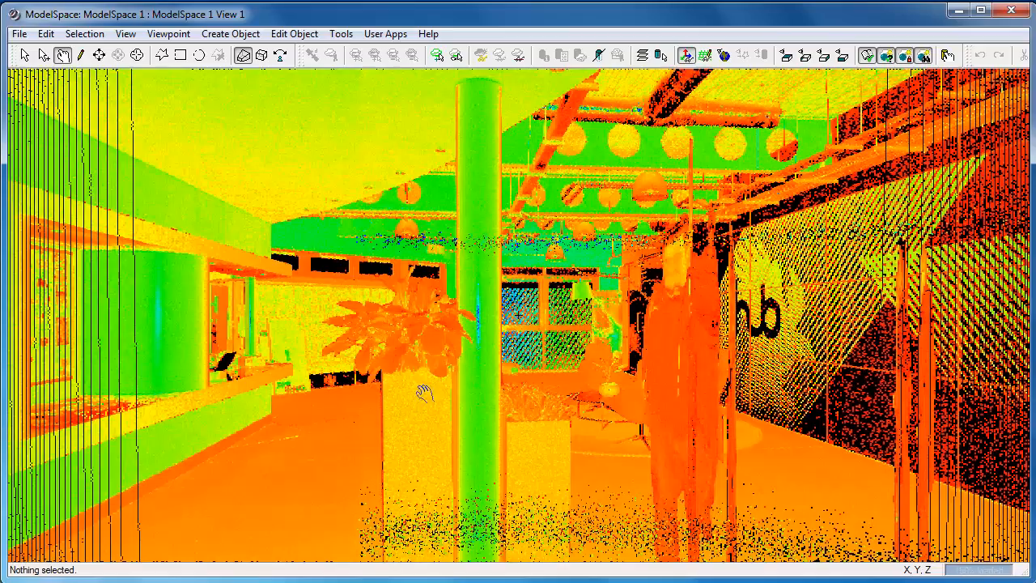
# - Examine Station-003 2's point cloud from the side and from above, and close the view
pyautogui.moveTo(495, 389); pyautogui.dragTo(484, 306, button='middle')
pyautogui.moveTo(559, 306); pyautogui.dragTo(501, 255, button='right')
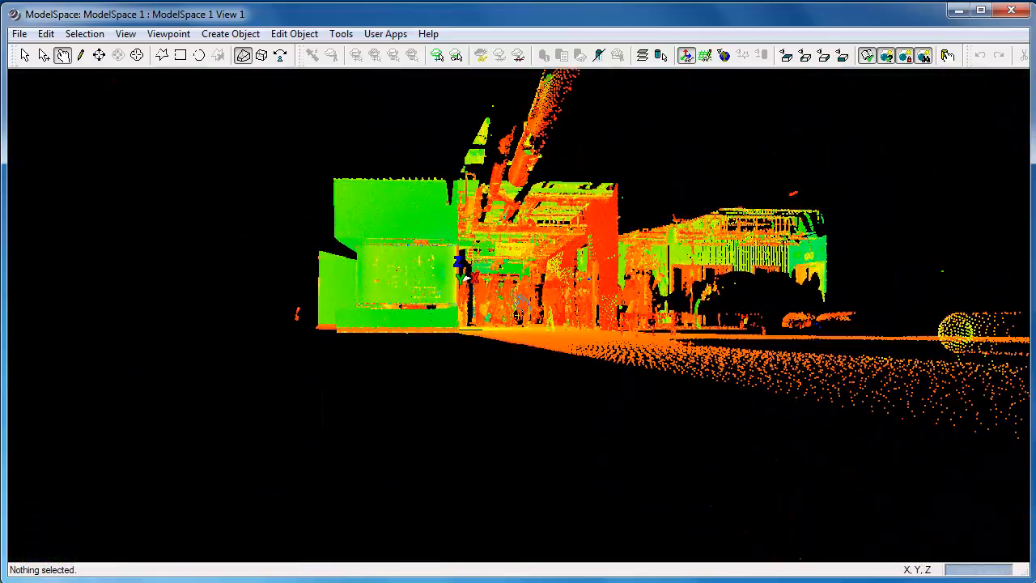
pyautogui.moveTo(505, 316); pyautogui.dragTo(512, 253, button='middle')
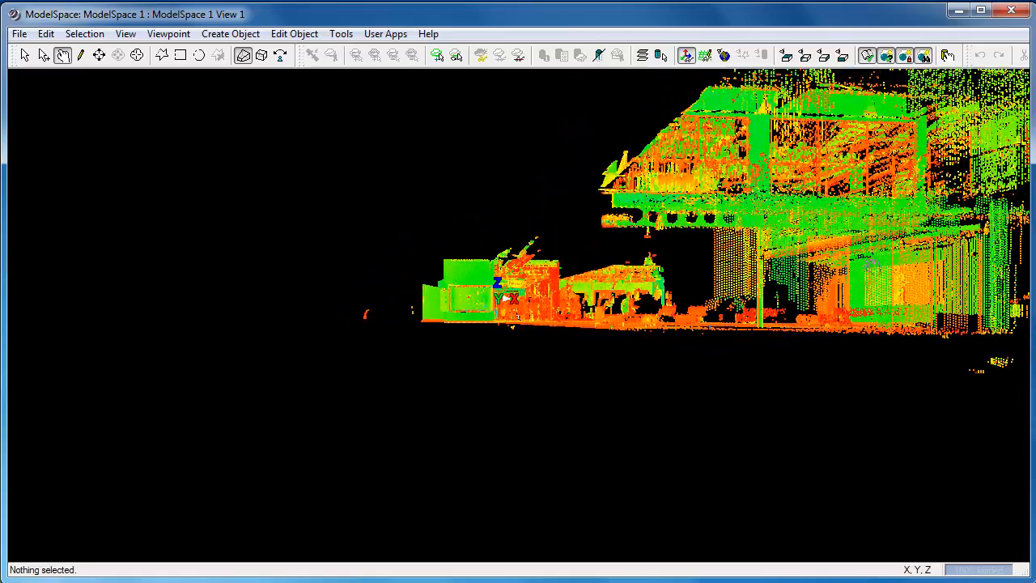
pyautogui.moveTo(834, 283); pyautogui.dragTo(351, 377)
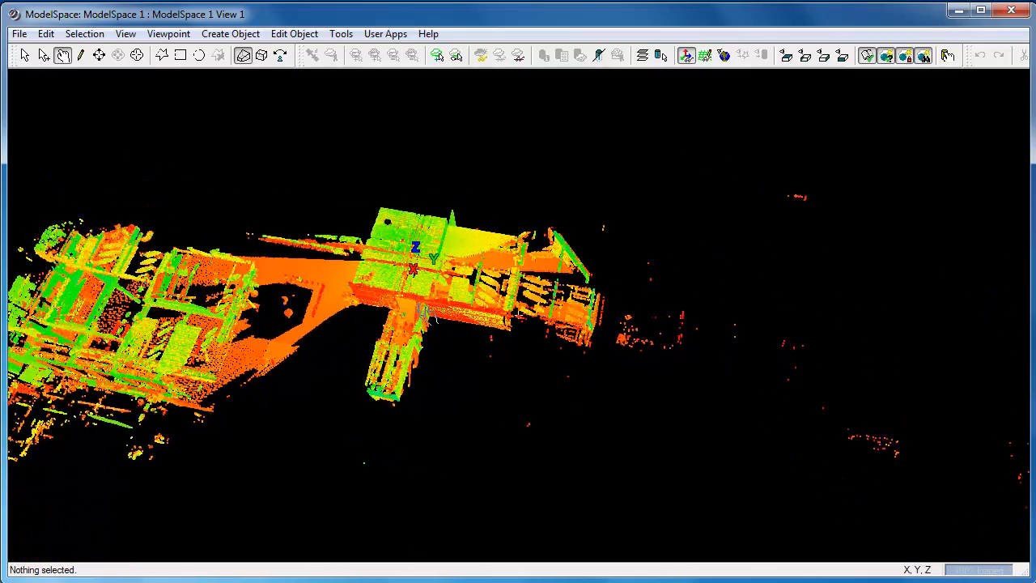
pyautogui.click(1011, 10)
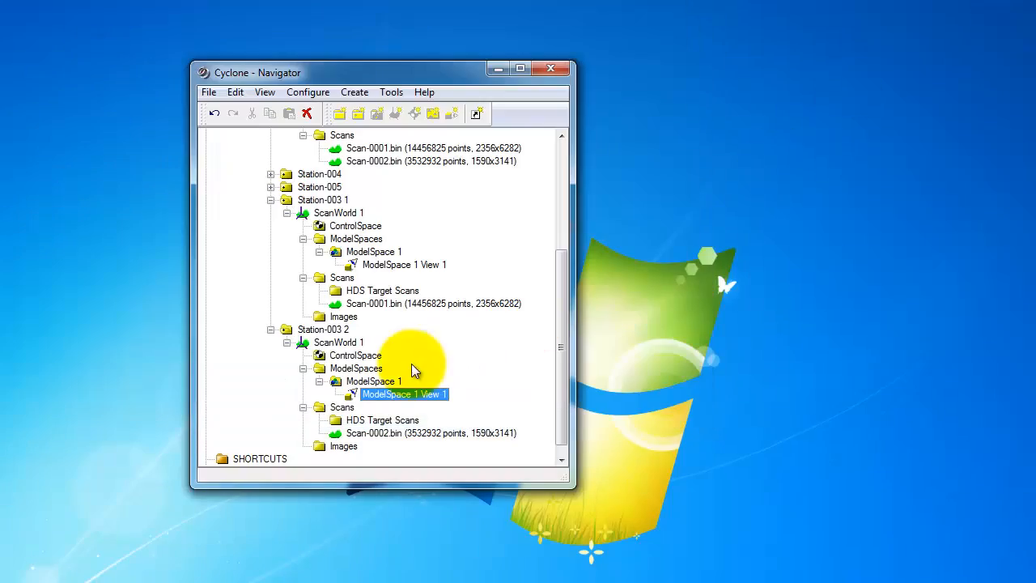
pyautogui.moveTo(558, 327); pyautogui.dragTo(562, 271)
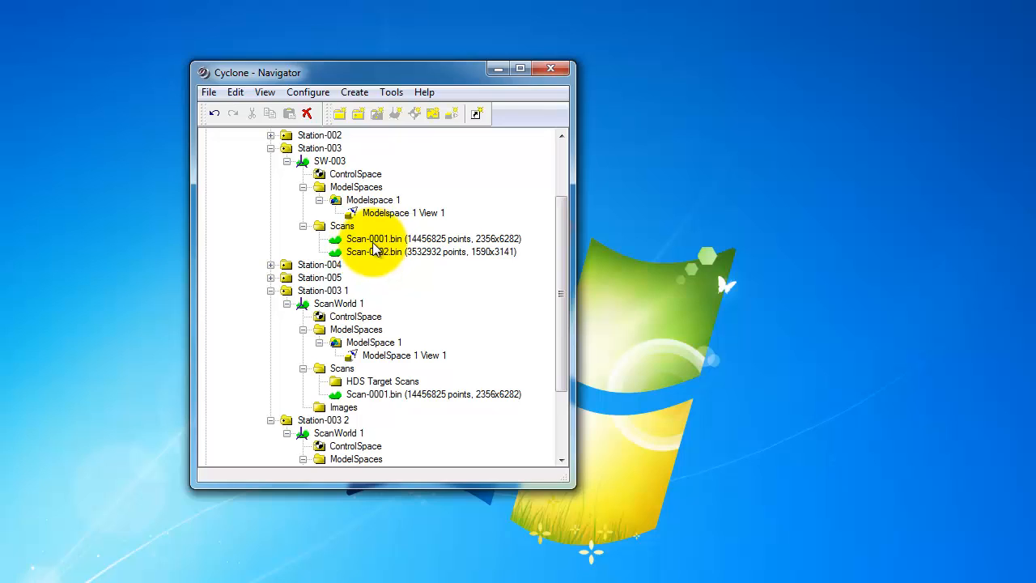
pyautogui.moveTo(558, 251); pyautogui.dragTo(564, 319)
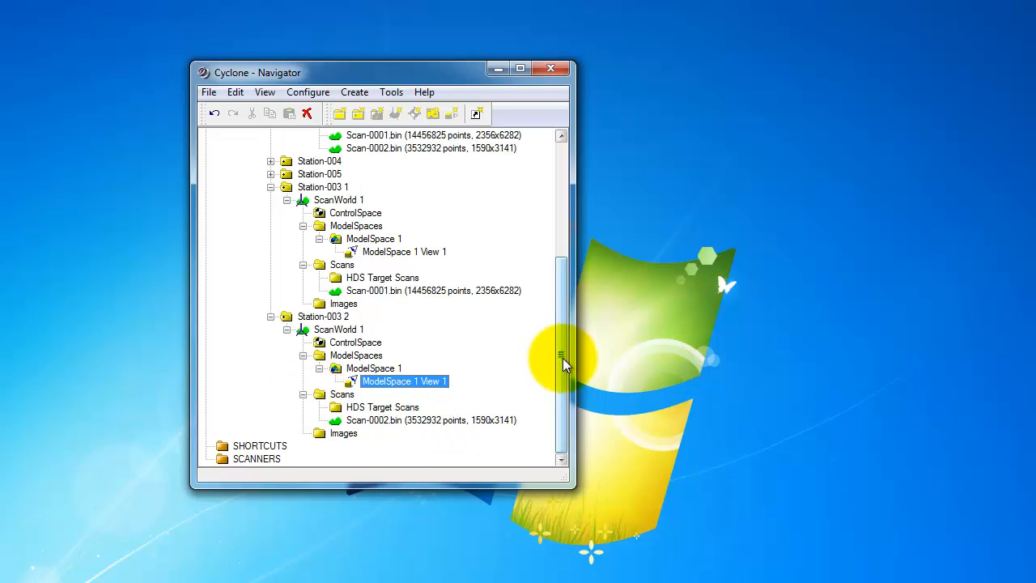
pyautogui.moveTo(563, 357); pyautogui.dragTo(563, 259)
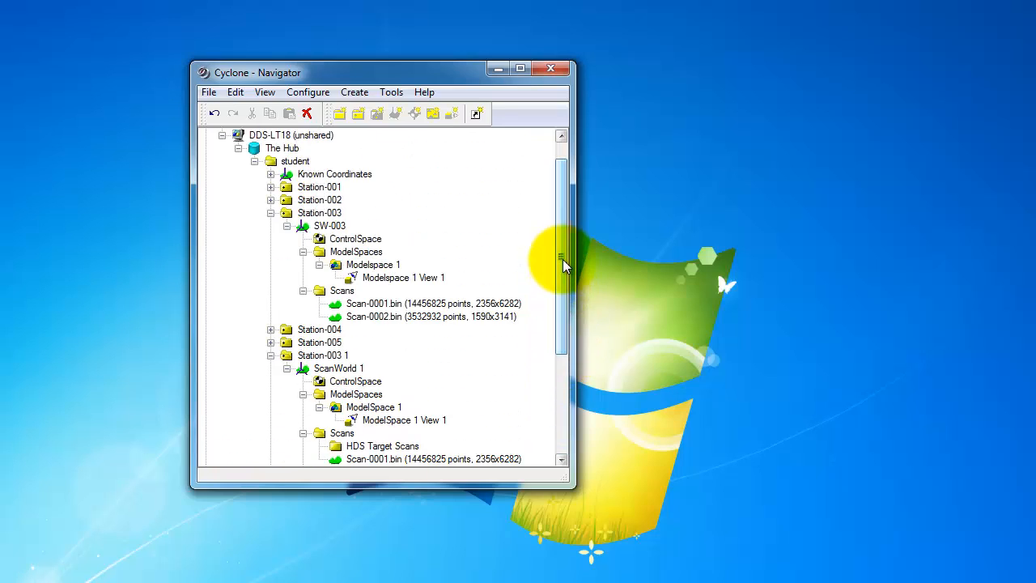